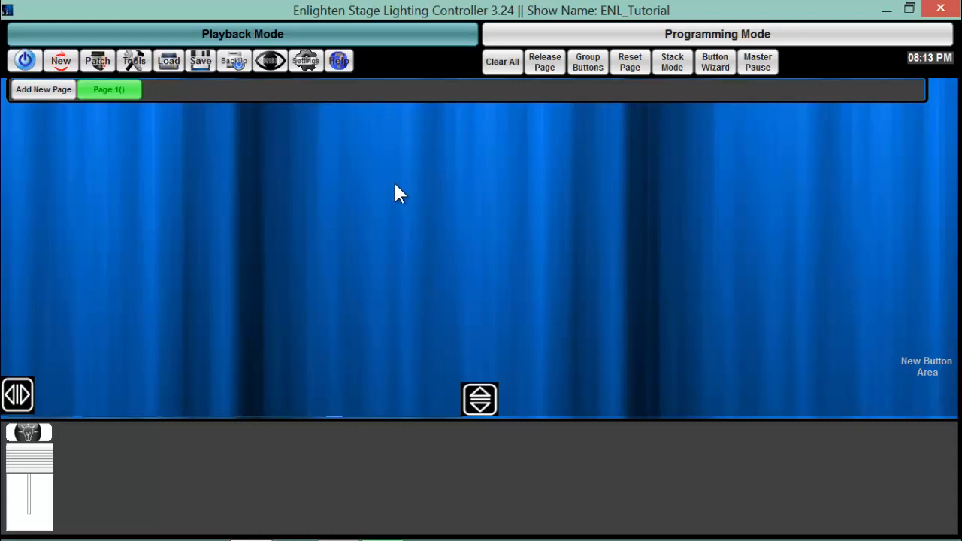
Compare the Programming Mode and Playback Mode layouts, finishing in Playback Mode.
click(543, 30)
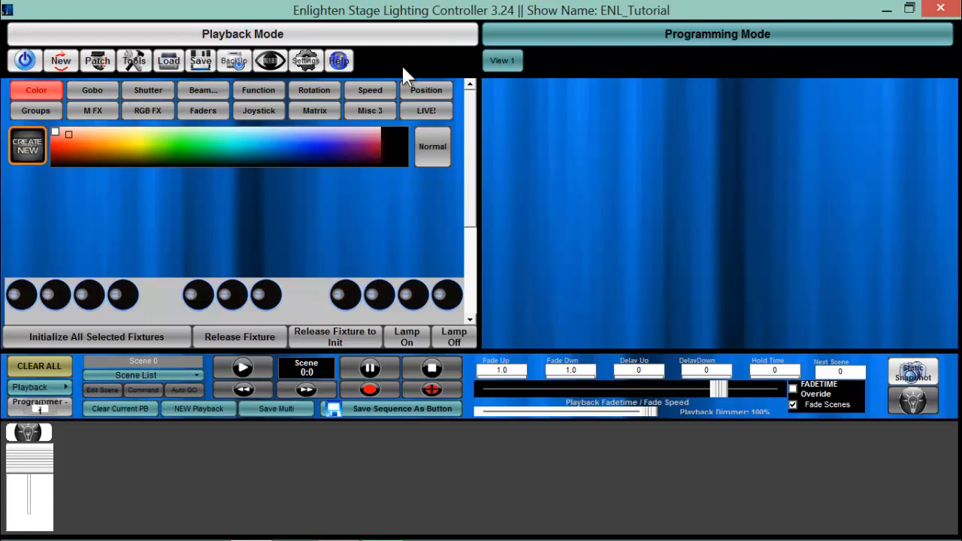
click(449, 38)
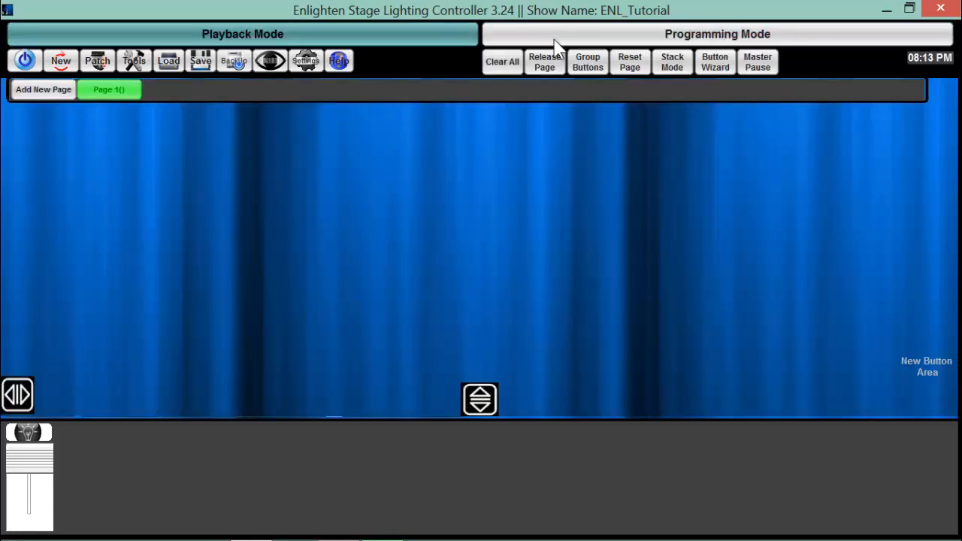
click(569, 40)
click(421, 38)
Start patching a new fixture and choose the American DJ Flat Par Tri7X 7ch profile.
click(99, 64)
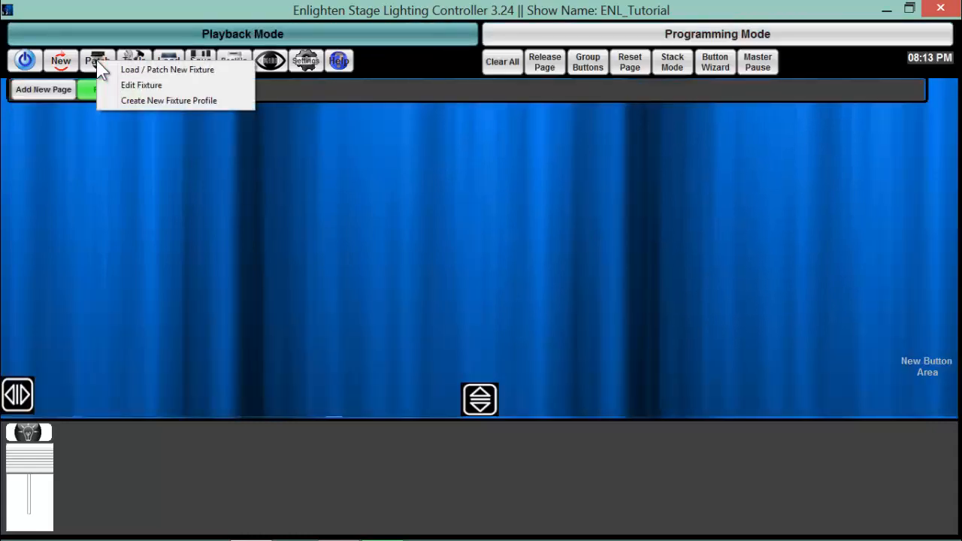
click(153, 69)
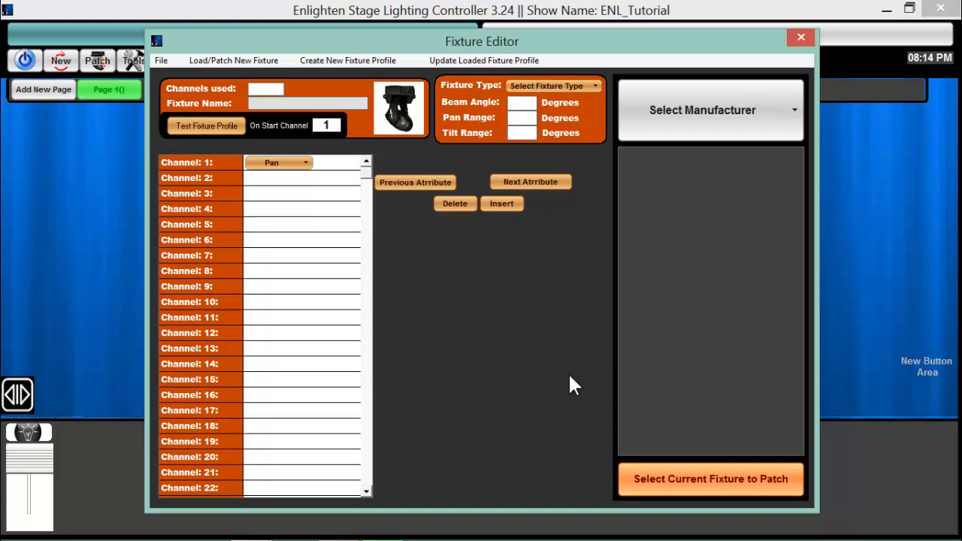
click(692, 122)
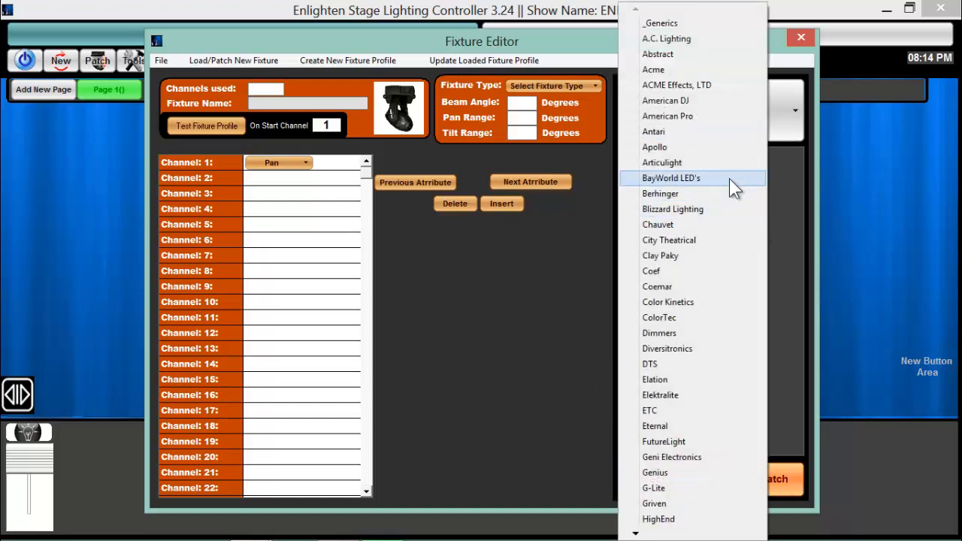
click(692, 103)
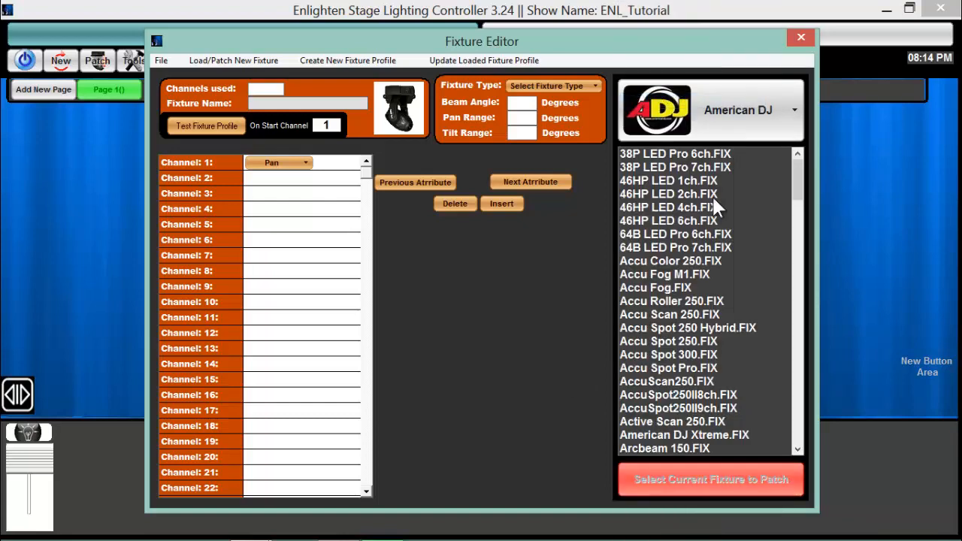
drag(801, 197, 799, 268)
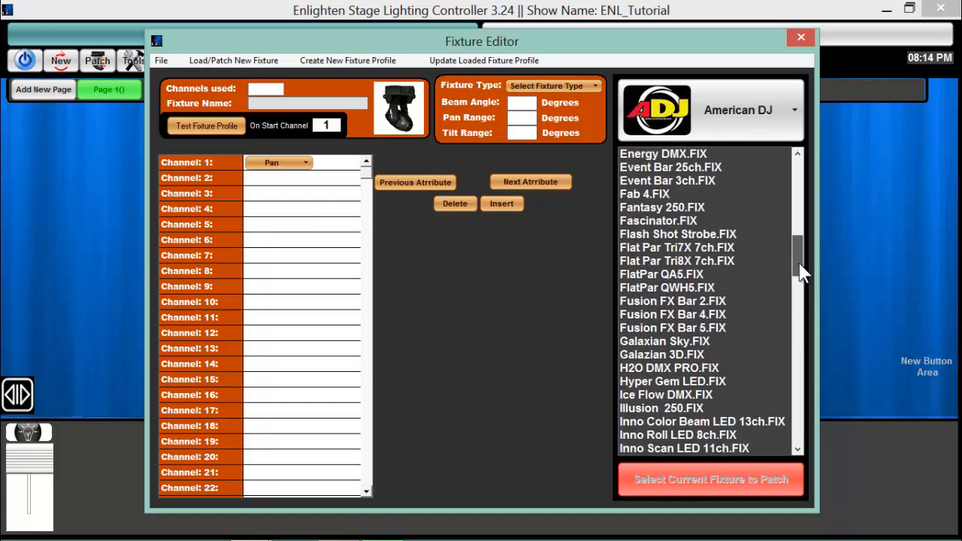
click(715, 249)
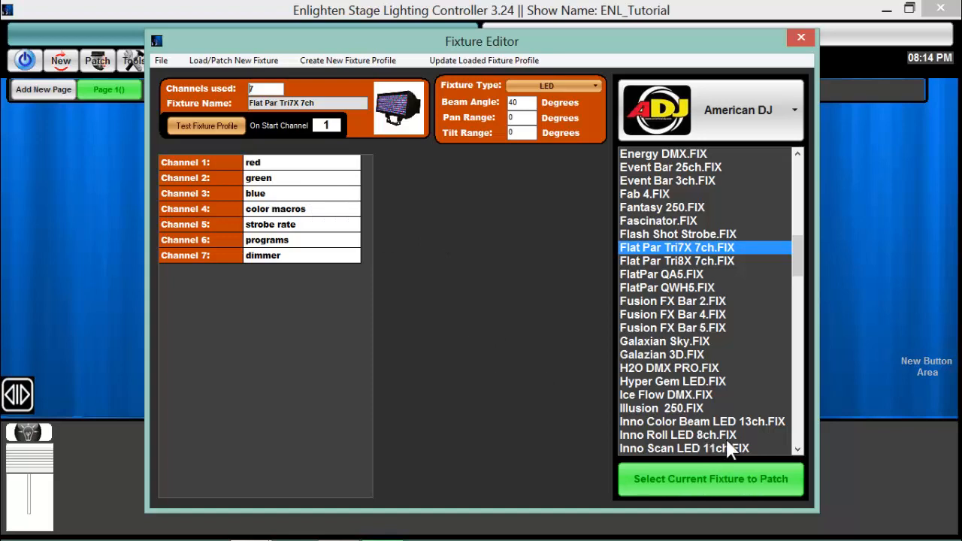
click(703, 490)
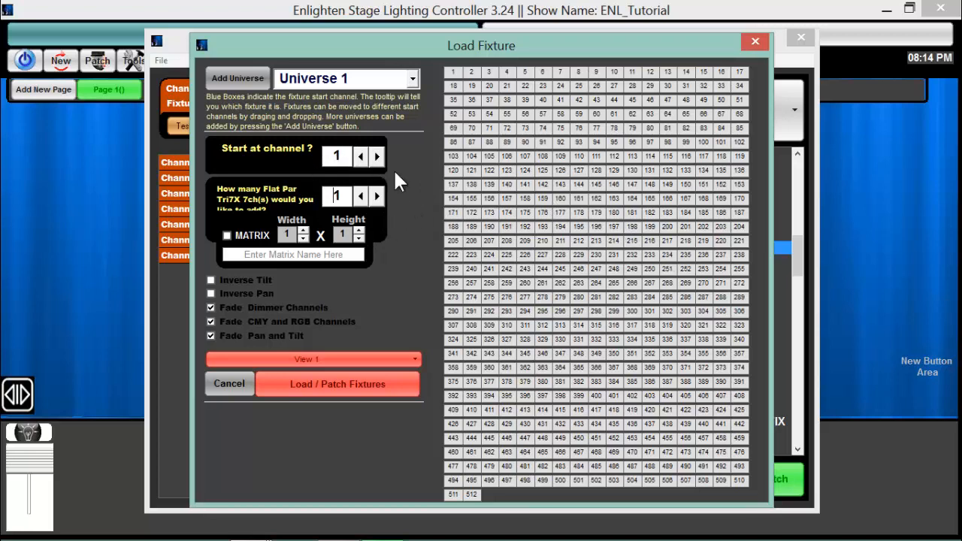
Patch six Flat Par Tri7X 7ch fixtures from channel 1 of Universe 1, with fixture groups created automatically.
click(561, 127)
click(564, 143)
click(453, 72)
click(380, 198)
click(380, 198)
click(380, 198)
click(381, 199)
click(381, 198)
click(327, 384)
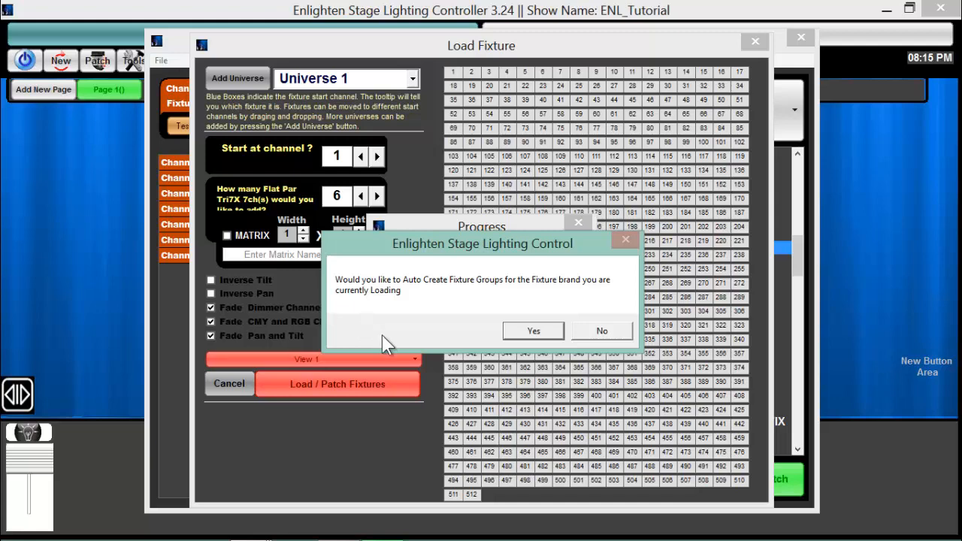
click(534, 332)
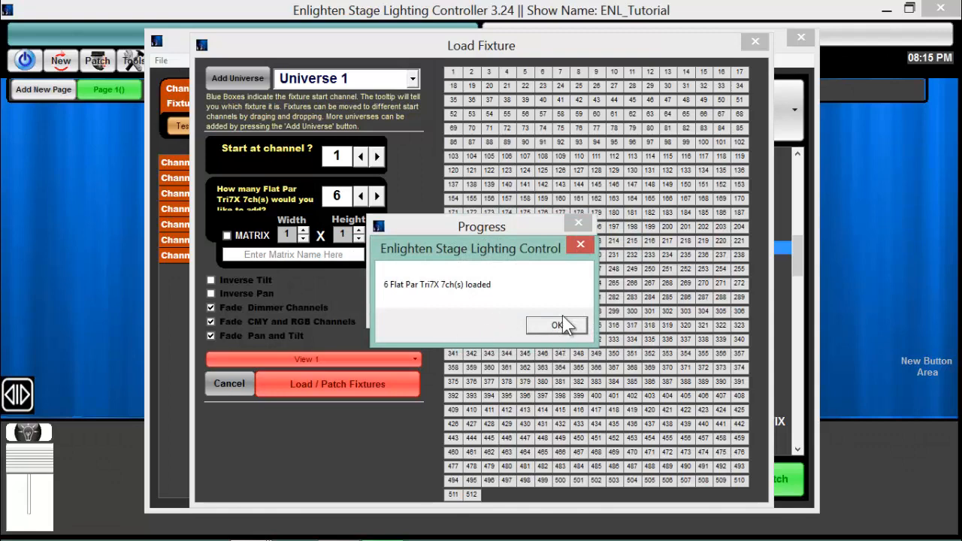
click(559, 326)
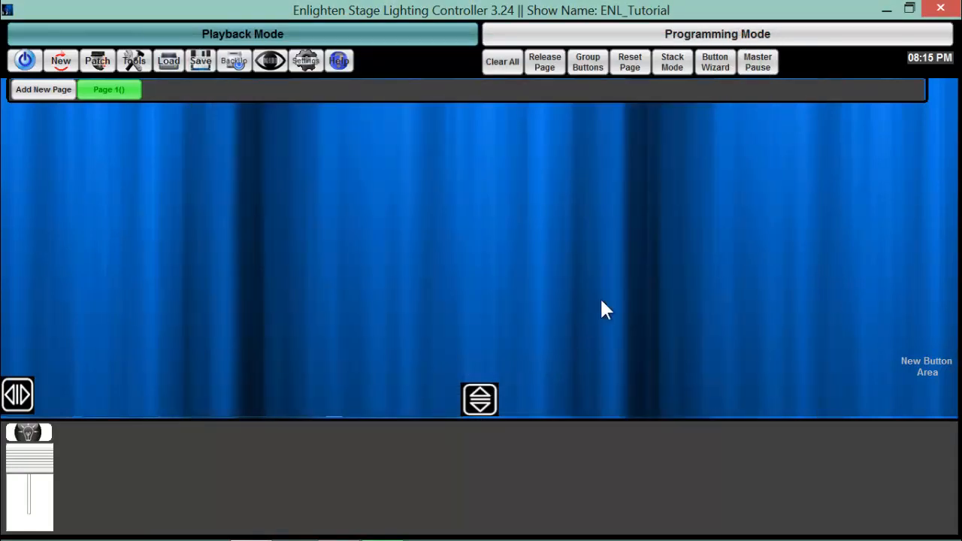
Switch to Programming Mode and choose the Chauvet Intimidator Spot LED 350 profile as a new fixture to patch.
click(566, 39)
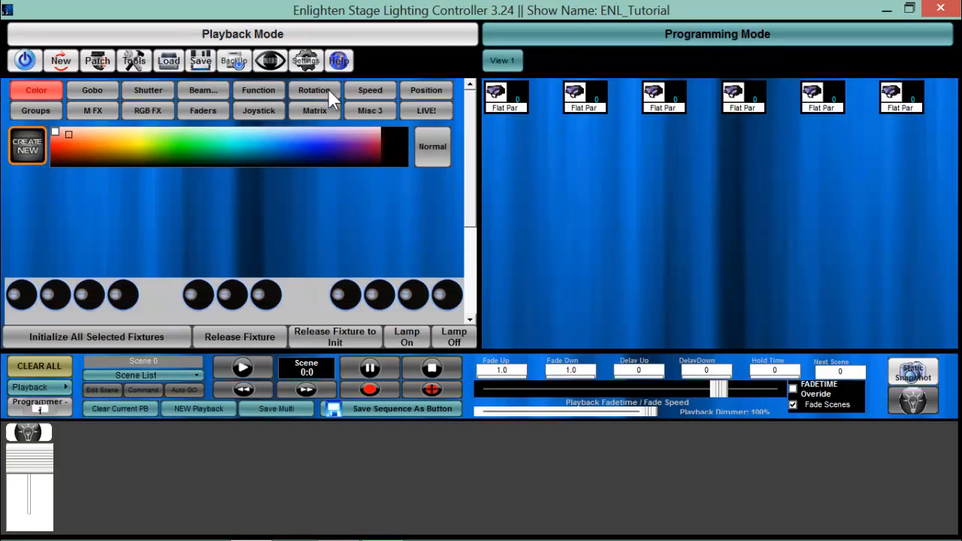
click(101, 66)
click(187, 83)
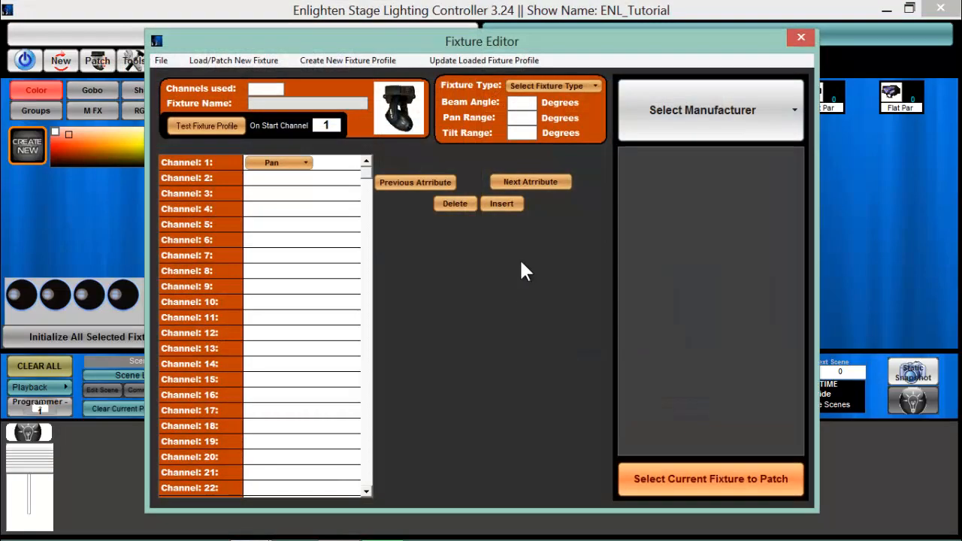
click(708, 116)
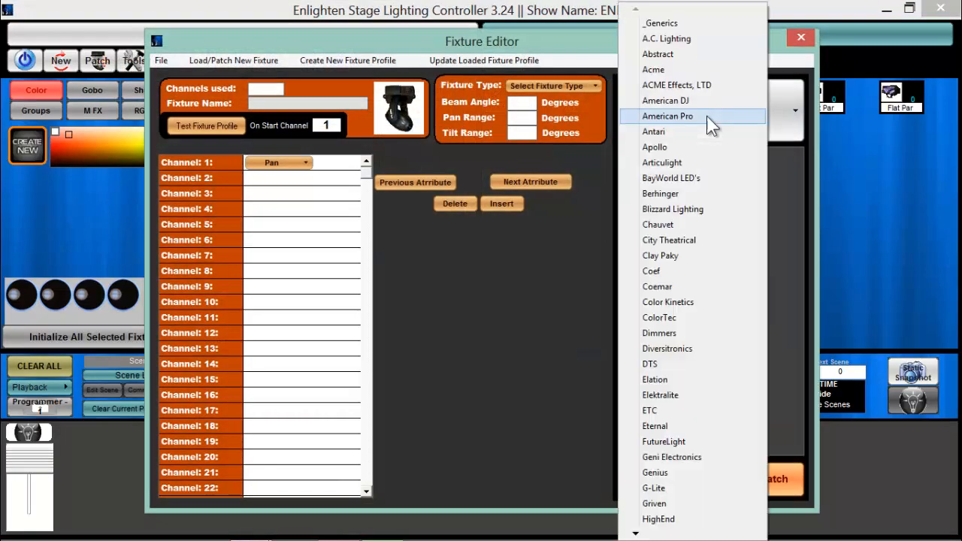
click(670, 224)
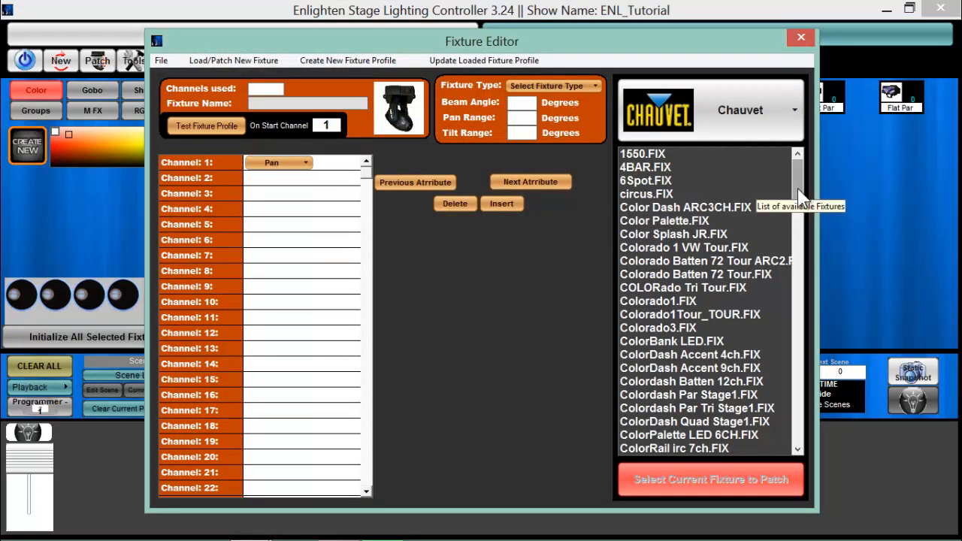
drag(798, 197, 805, 290)
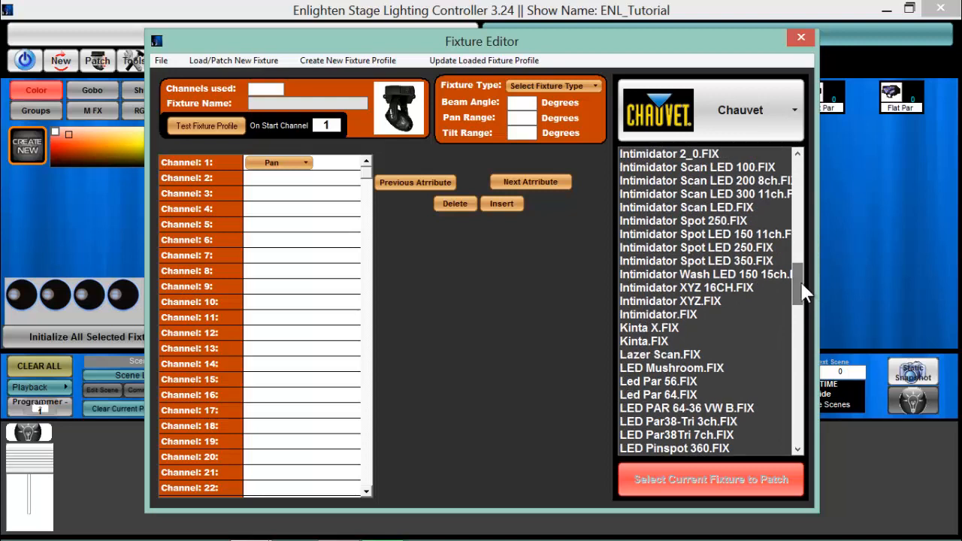
click(723, 262)
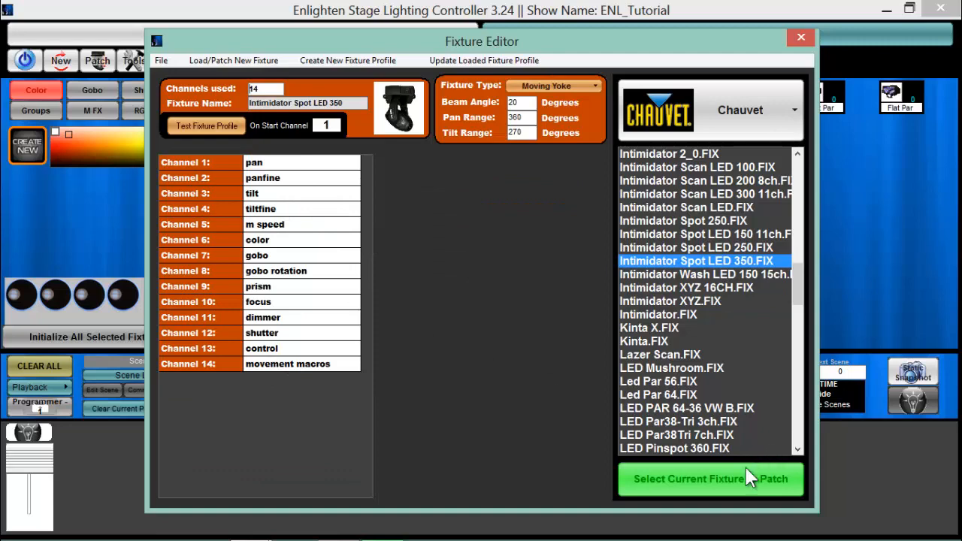
click(741, 487)
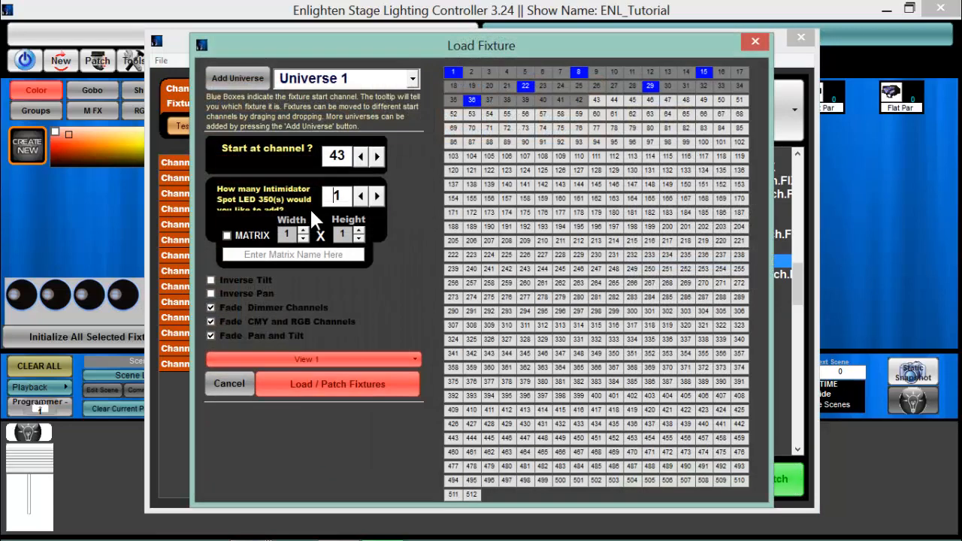
Patch two Intimidator Spot LED 350 fixtures from channel 43 of Universe 1, with fixture groups created automatically.
click(376, 196)
drag(575, 65, 227, 516)
click(355, 384)
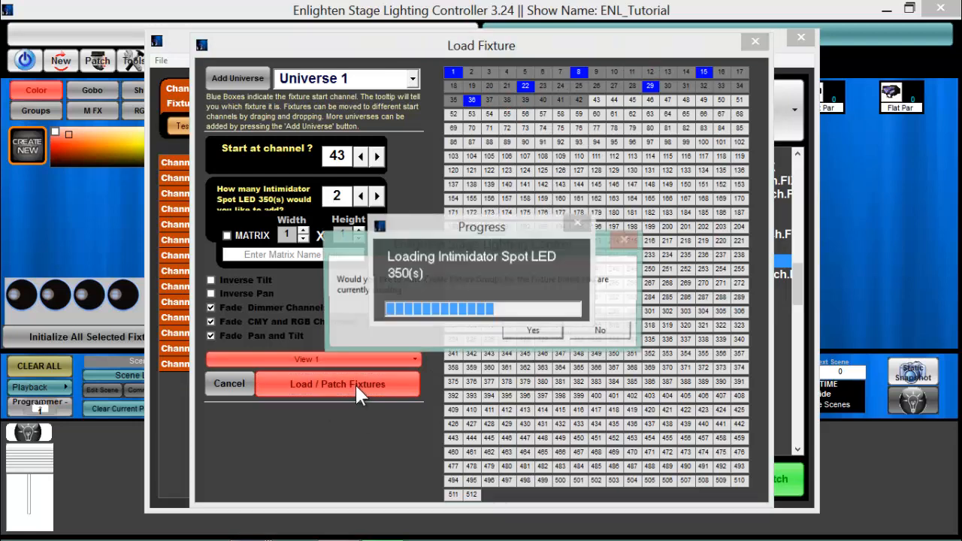
click(539, 336)
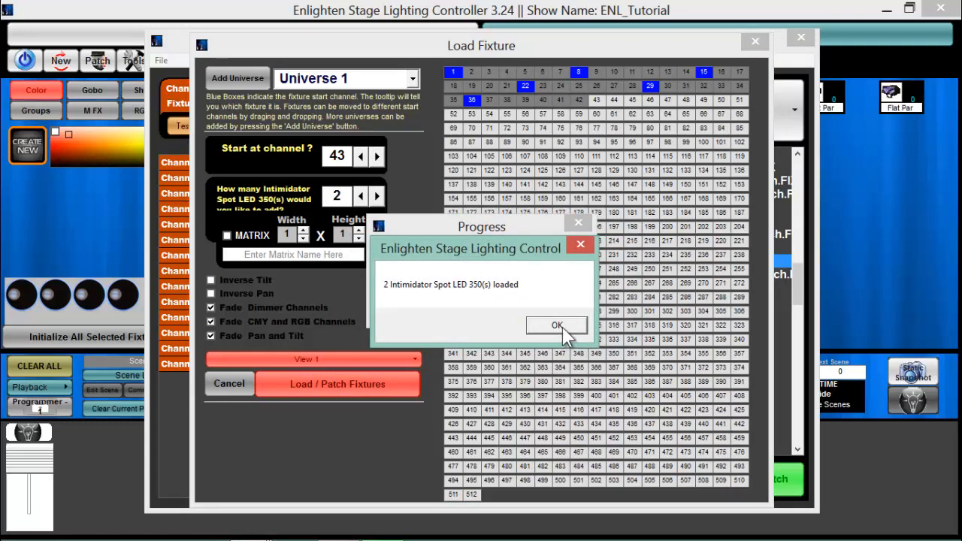
click(560, 326)
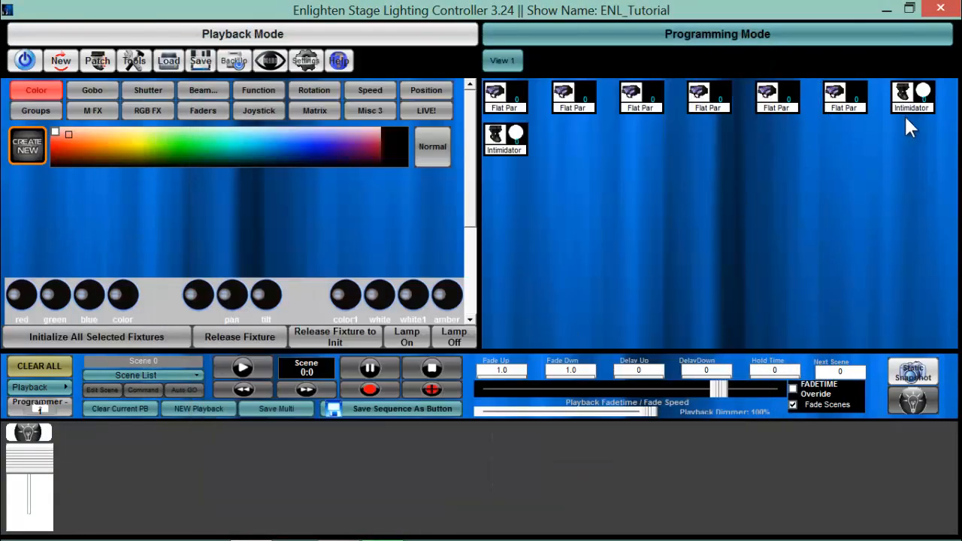
Place the two Intimidator fixtures side by side below the middle of the Flat Par row.
drag(914, 105, 685, 173)
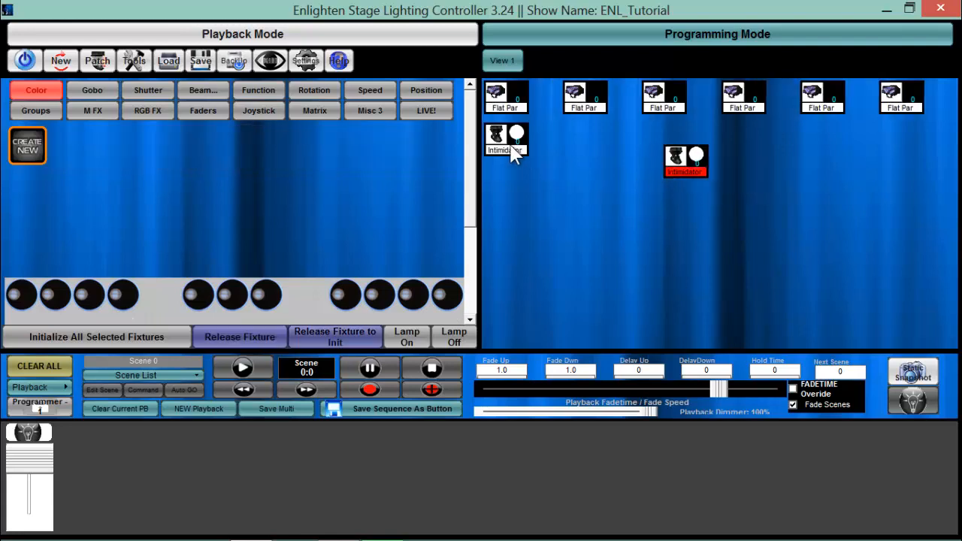
drag(503, 141, 747, 170)
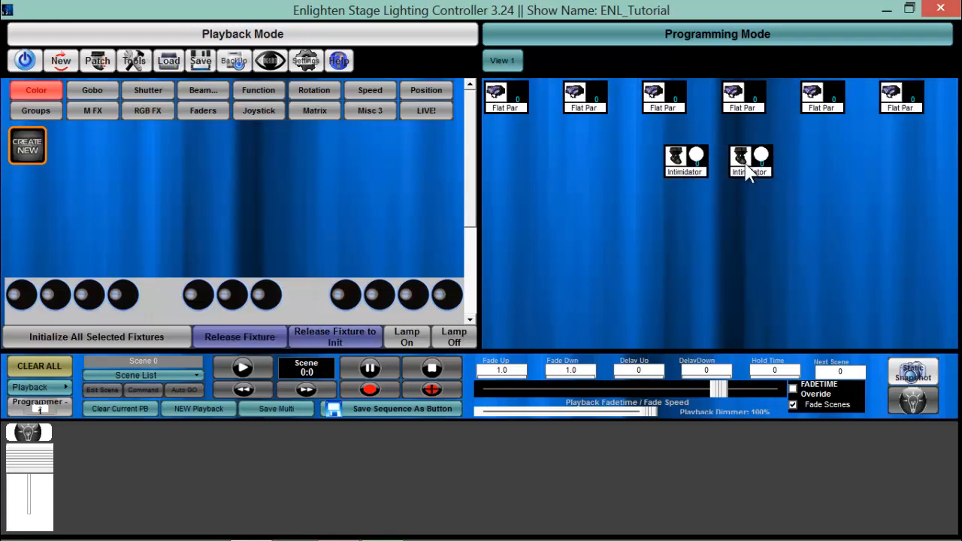
click(745, 168)
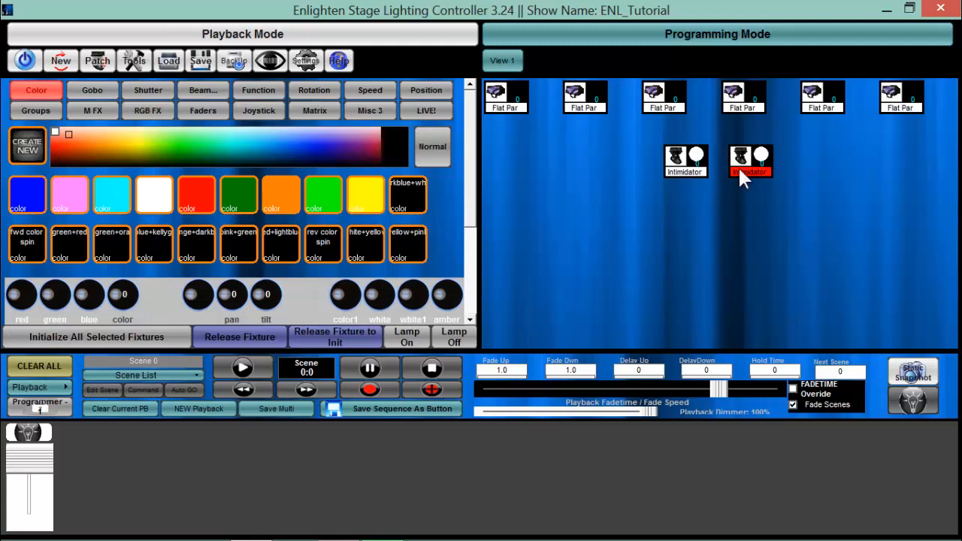
drag(690, 173, 671, 178)
drag(749, 171, 742, 173)
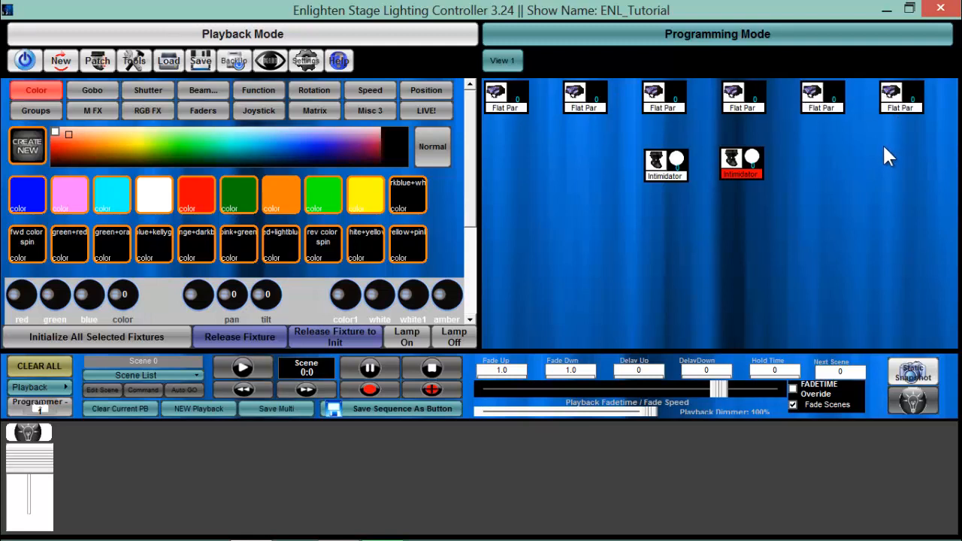
Lower the two outermost Flat Pars and spread the two Intimidators apart just beneath the remaining Flat Par row.
drag(509, 112, 519, 180)
drag(898, 103, 909, 175)
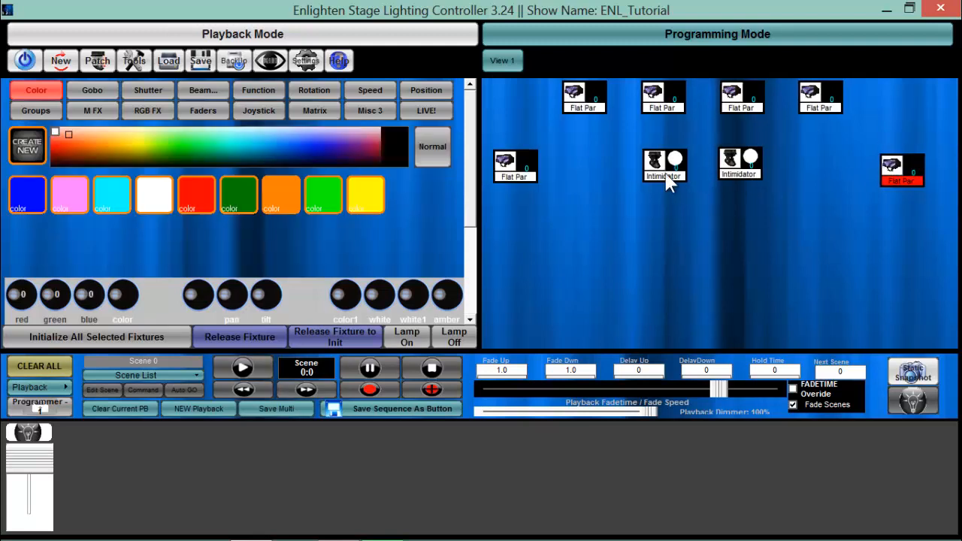
drag(674, 179, 618, 140)
drag(744, 170, 783, 144)
click(782, 215)
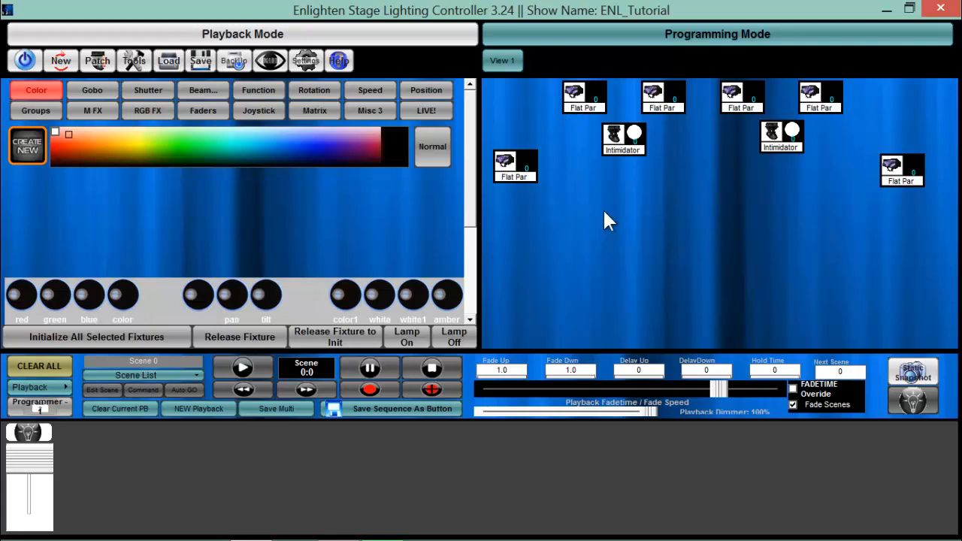
Try selecting and deselecting individual Flat Pars in the fixture view, ending with nothing selected.
click(527, 162)
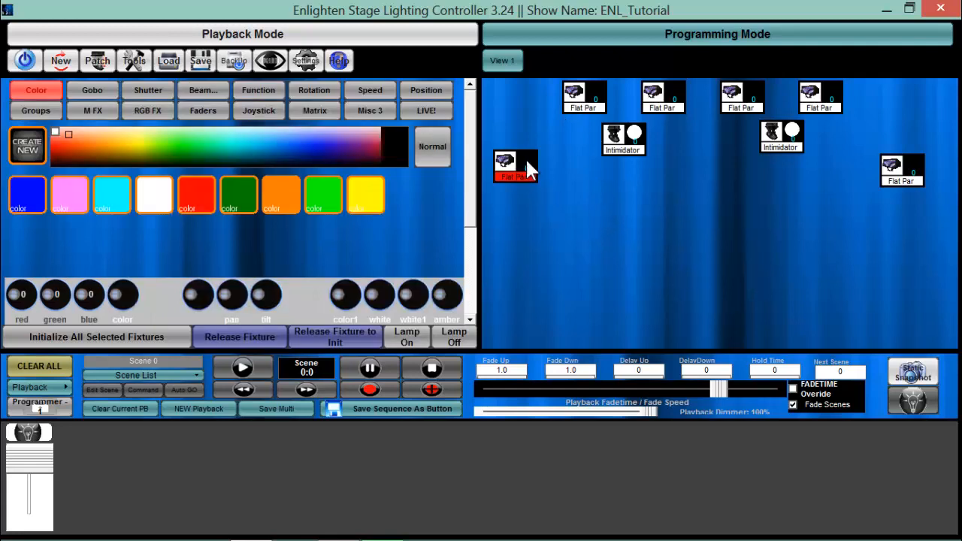
click(594, 102)
click(522, 178)
click(662, 101)
click(641, 194)
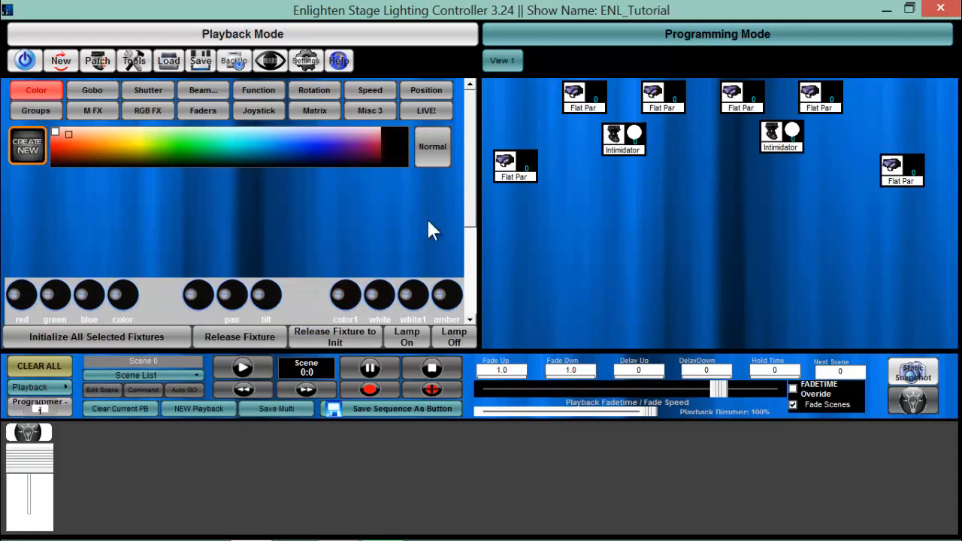
Display the fixture groups, select all six Flat Pars in the fixture view, and show their channel faders.
click(45, 111)
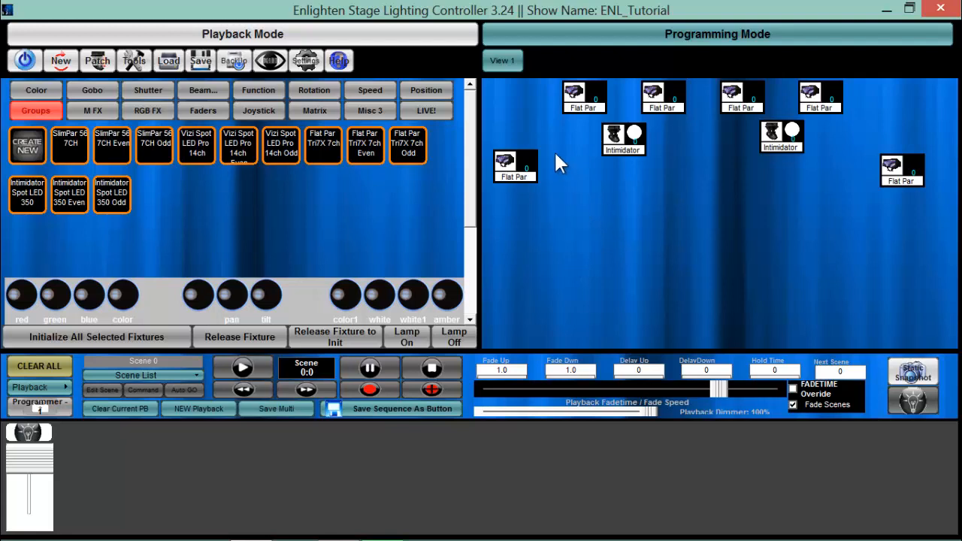
click(519, 170)
click(585, 105)
click(663, 105)
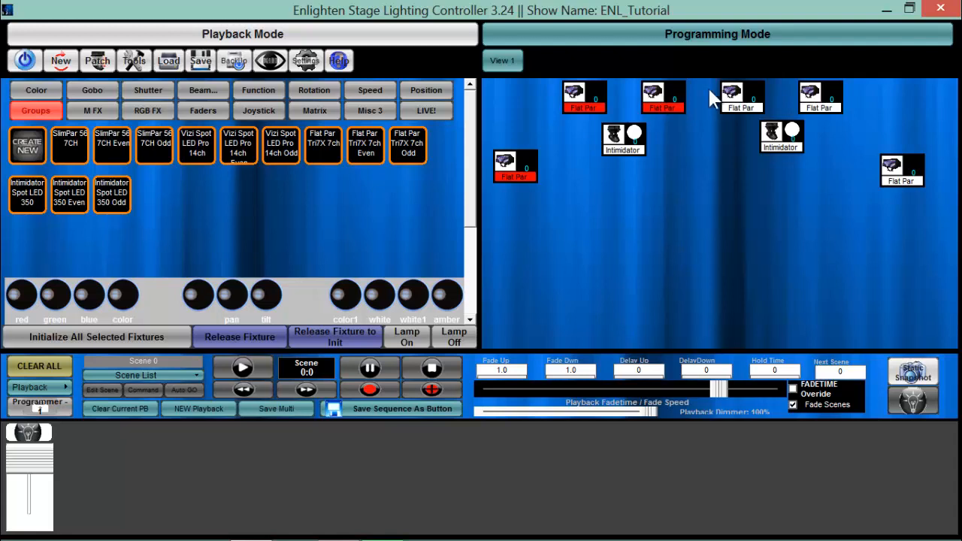
click(738, 102)
click(827, 99)
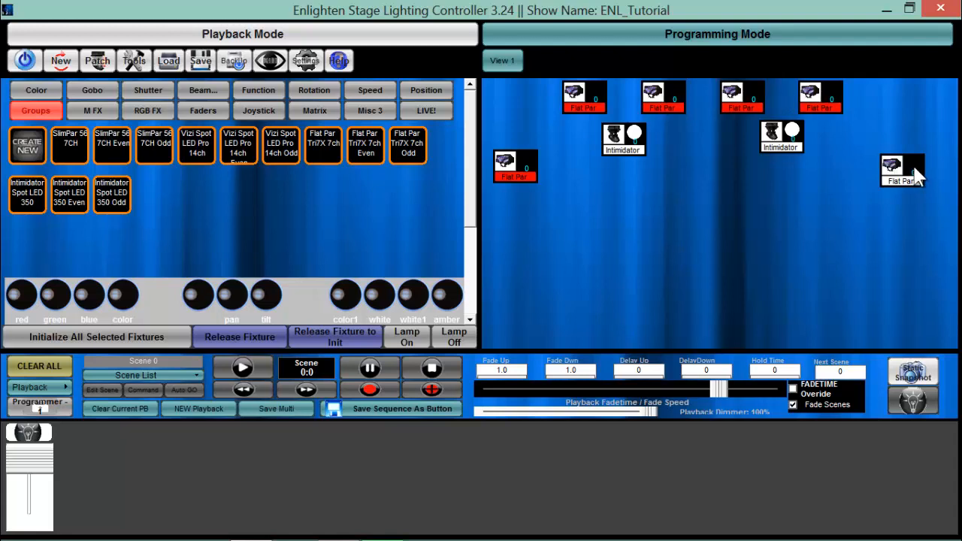
click(909, 174)
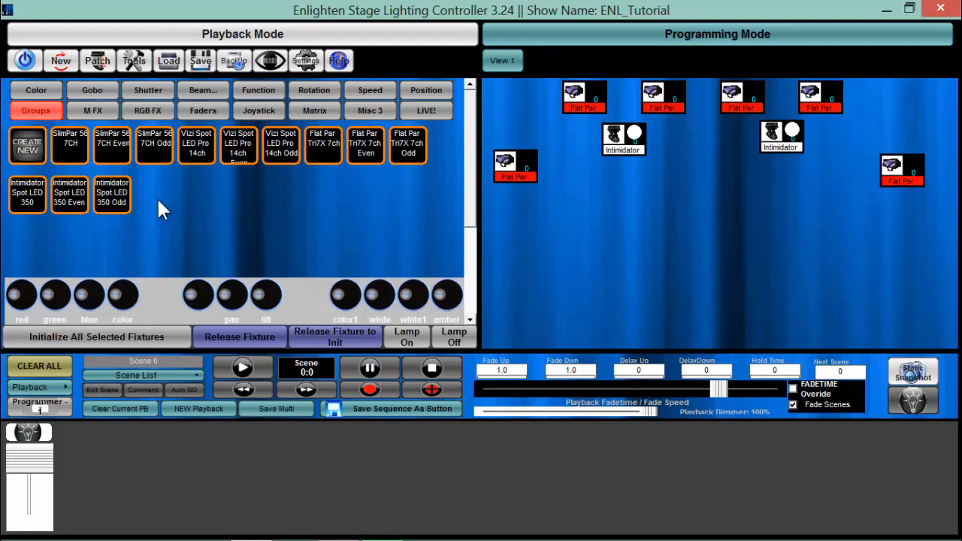
click(201, 114)
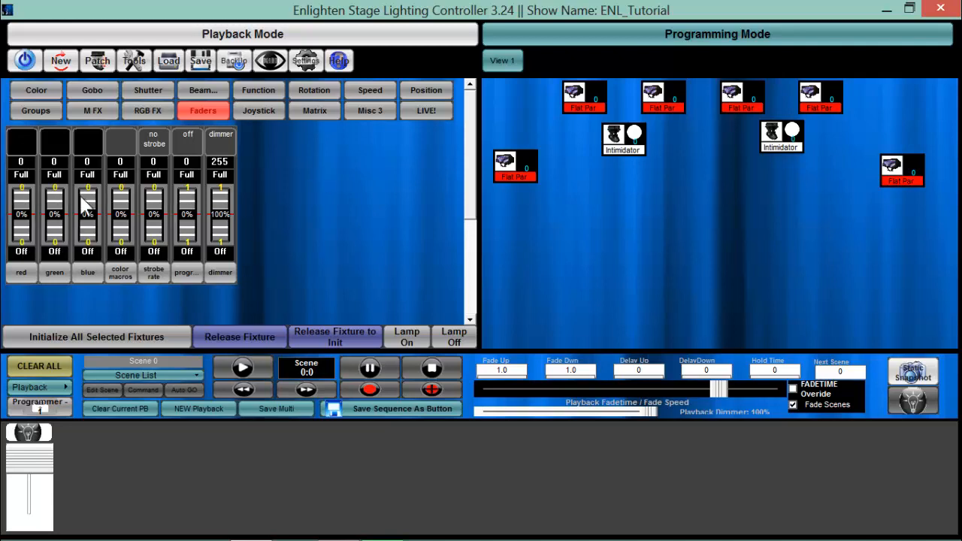
Raise the red channel of the selected Flat Pars by a few DMX values, and lower it back to 0.
click(22, 202)
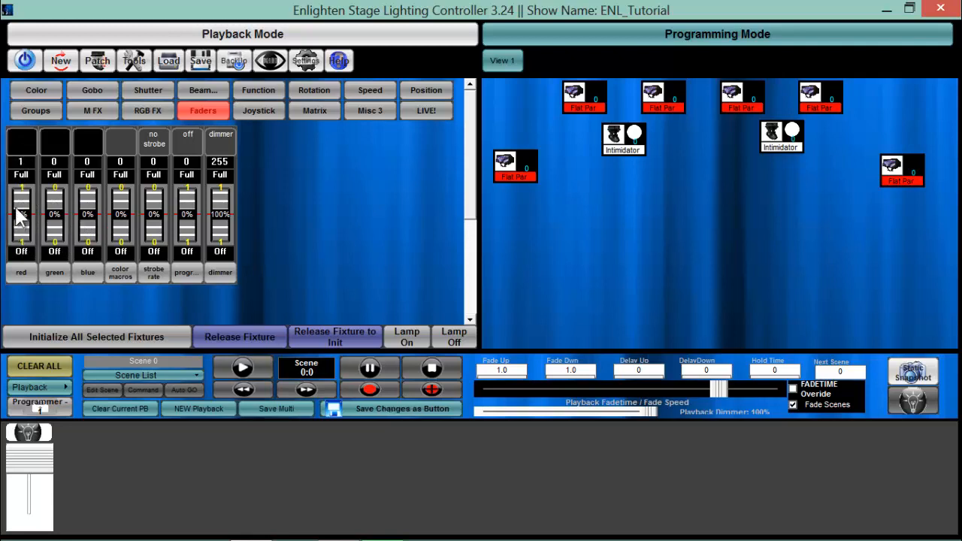
scroll(22, 217, up, 7)
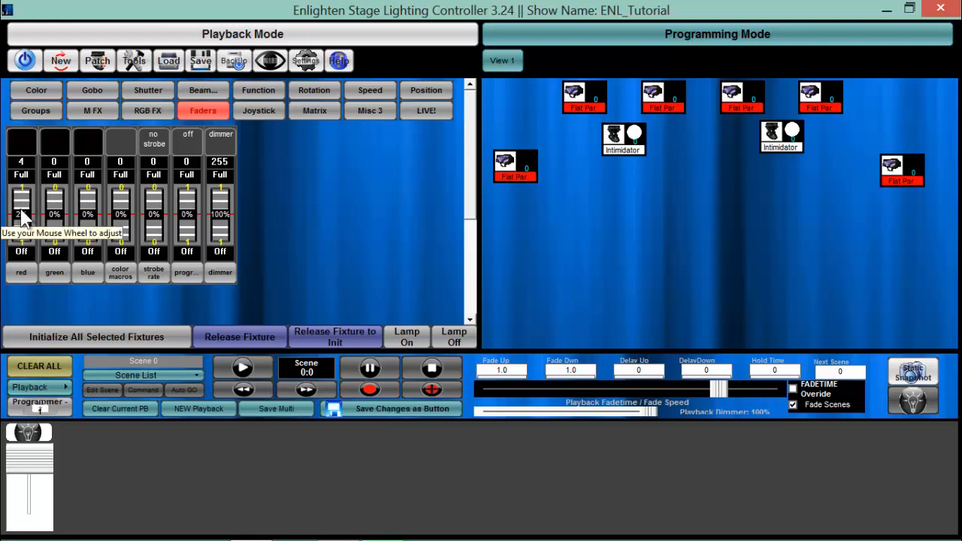
scroll(22, 216, up, 3)
scroll(21, 217, down, 11)
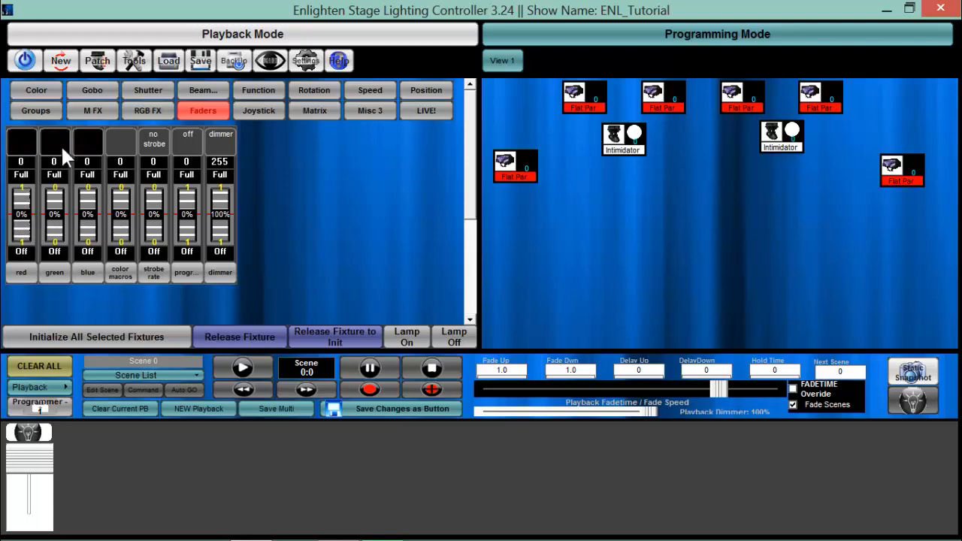
Enter a direct DMX value of 178 for the Flat Pars' red channel, and turn red back off.
click(23, 159)
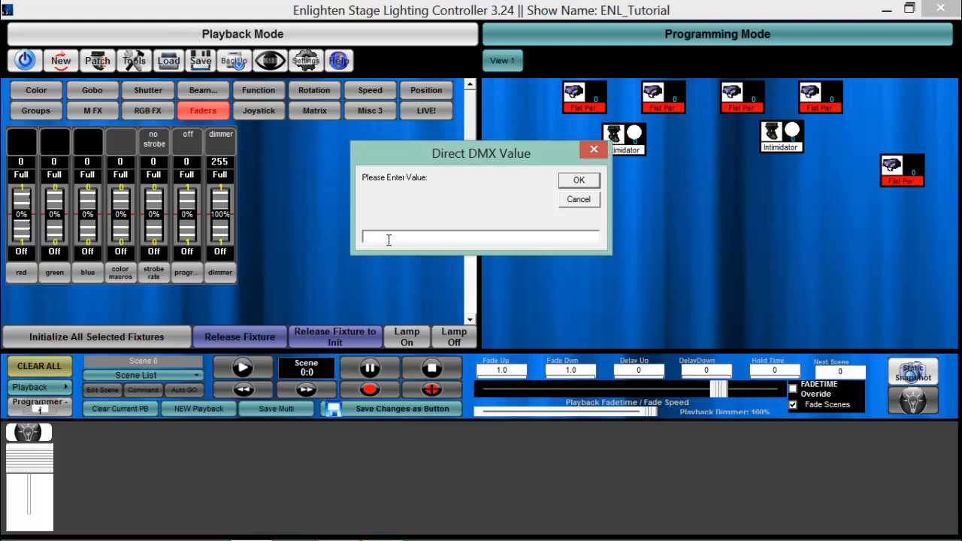
text(178)
click(590, 181)
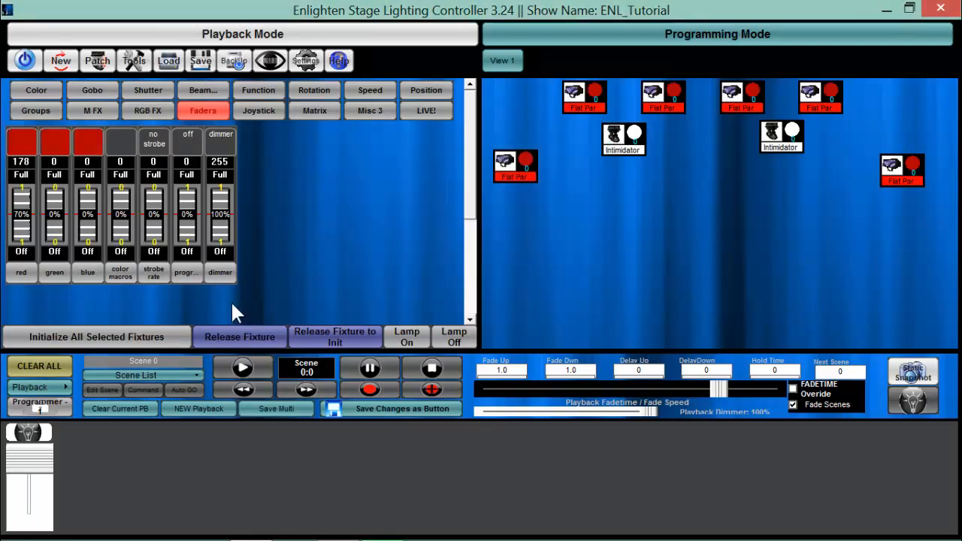
click(22, 253)
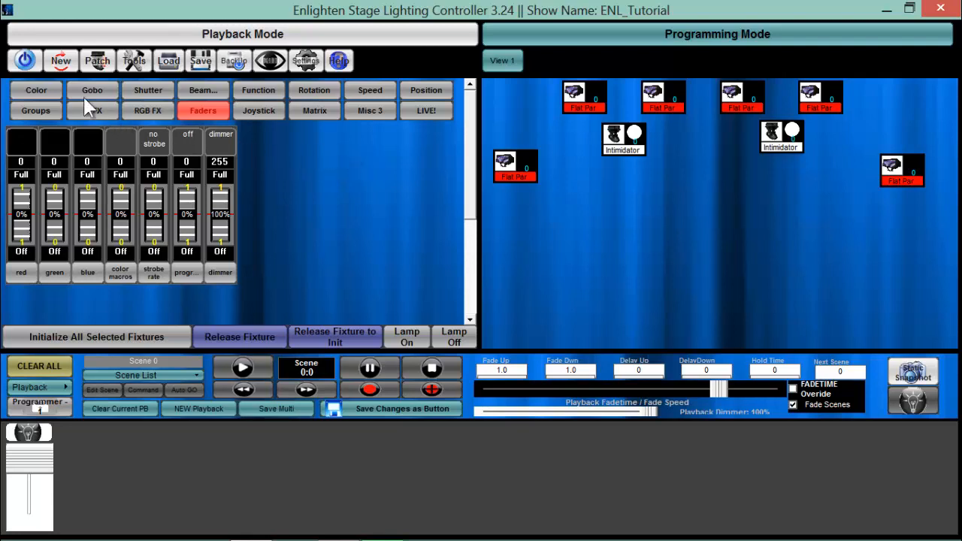
Show the color controls, switch the palette to RGB swatches, and try red, blue and cyan on the Flat Pars.
click(38, 90)
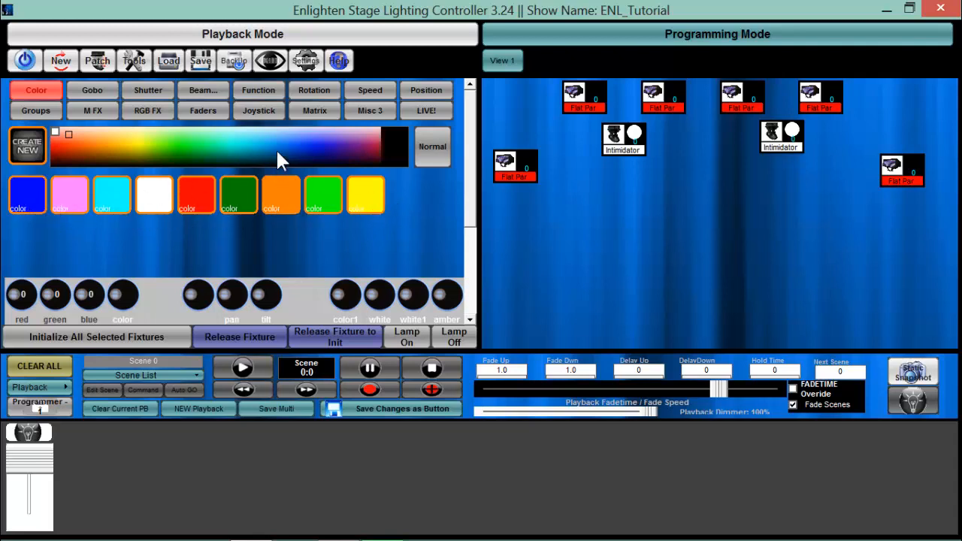
click(436, 148)
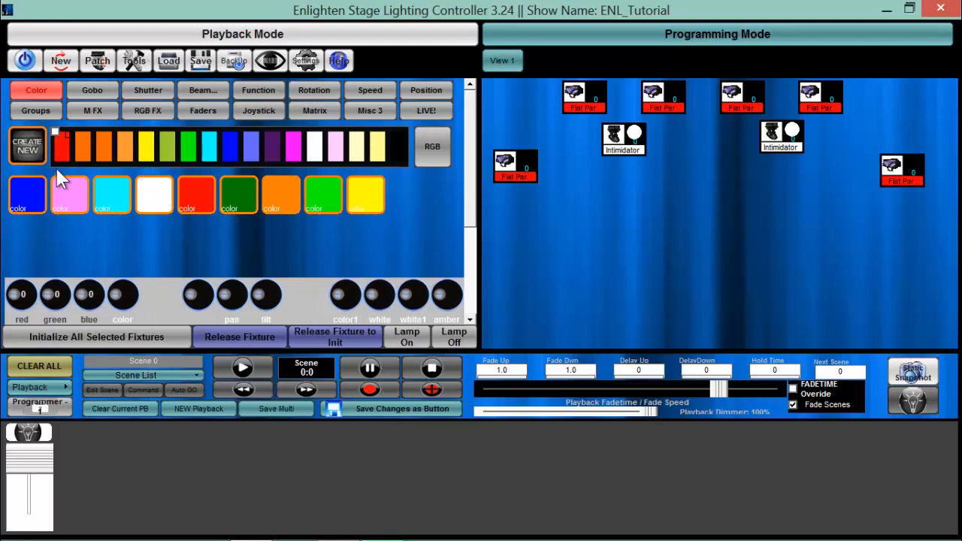
click(60, 147)
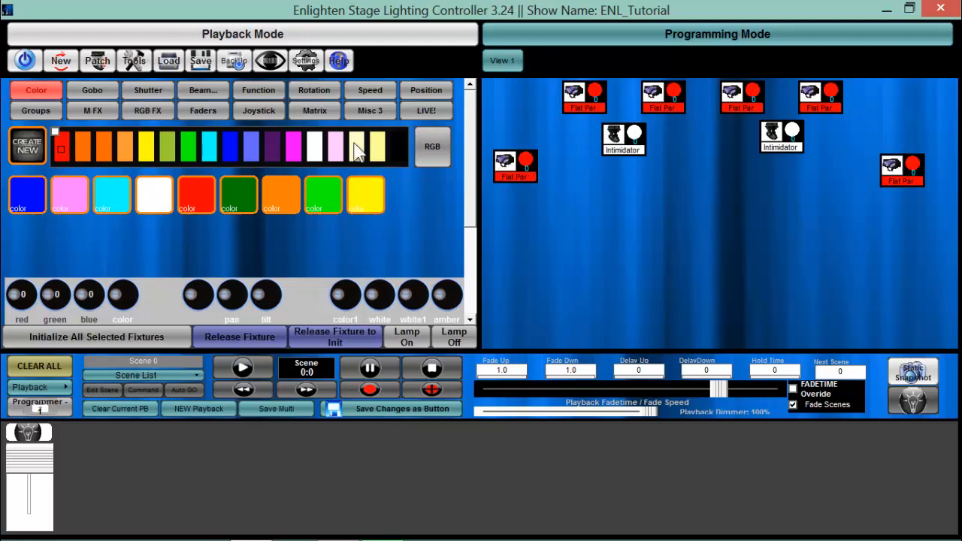
click(236, 144)
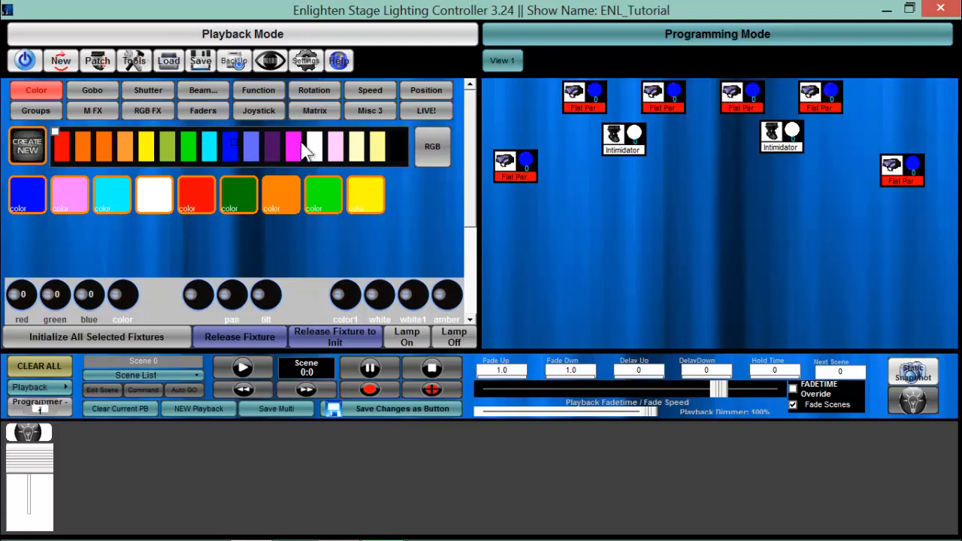
click(209, 151)
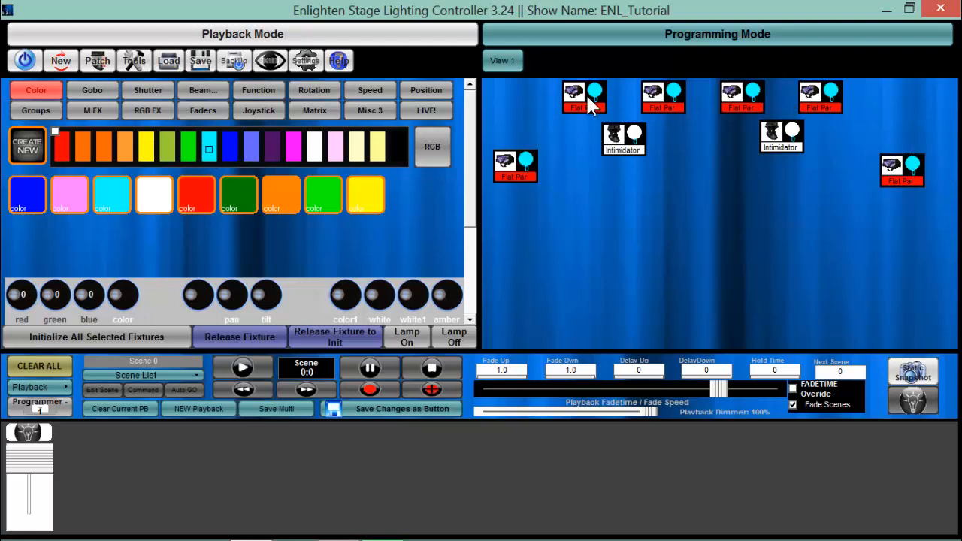
Cycle past the Rosco palette back to the Normal spectrum, and pick an orange for the Flat Pars from it.
click(436, 152)
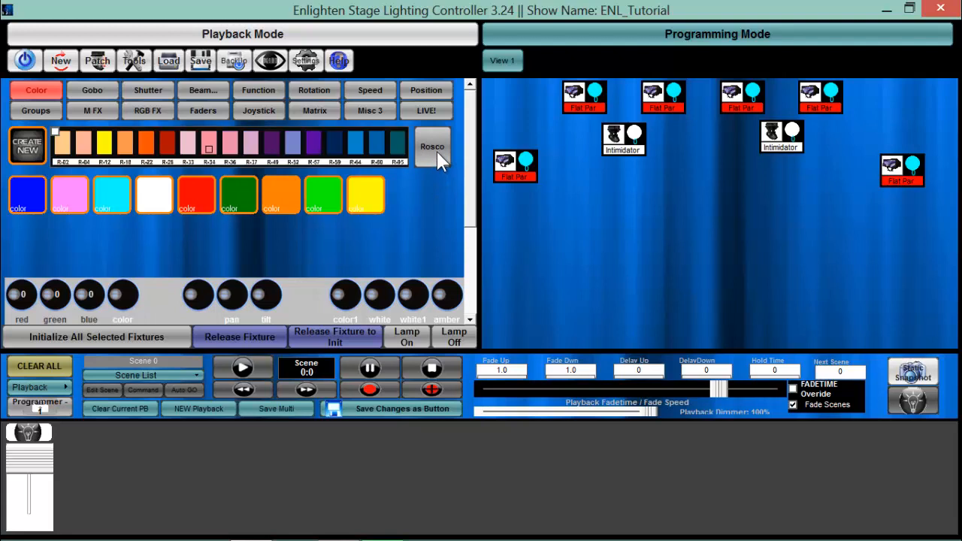
click(437, 152)
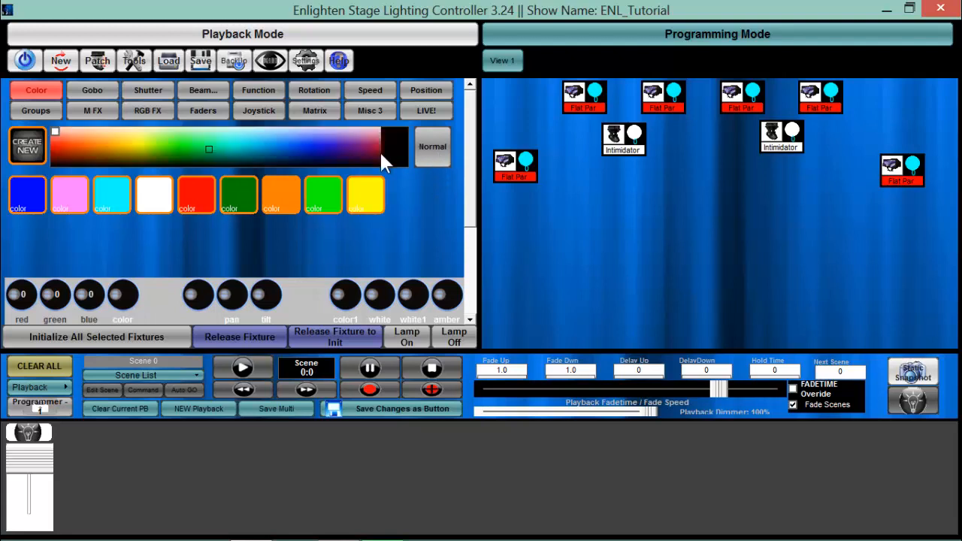
mouse_move(216, 152)
mouse_down()
mouse_move(272, 147)
mouse_move(95, 152)
mouse_move(133, 137)
mouse_move(191, 150)
mouse_move(356, 151)
mouse_move(114, 147)
mouse_up()
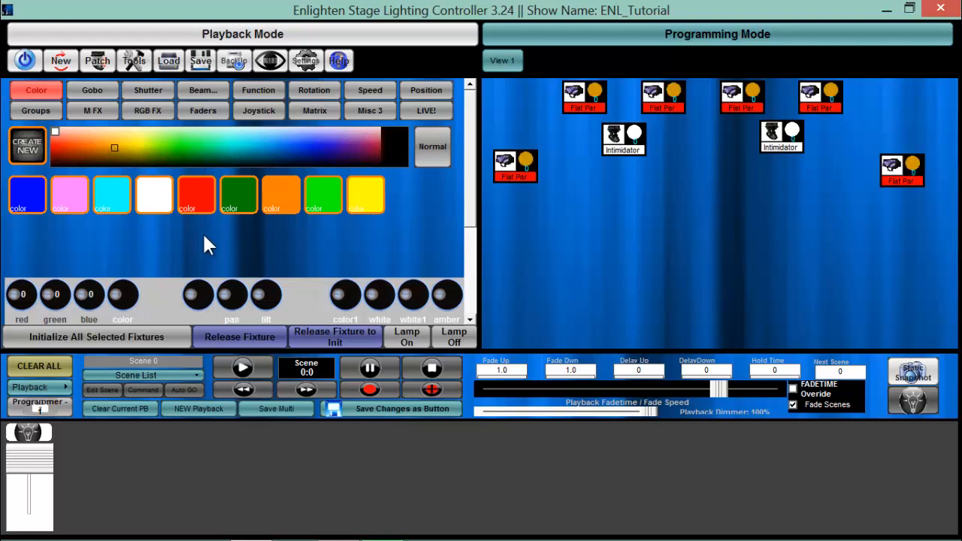
Apply the blue color preset to the Flat Pars and save the look as a sequence button named "blue led pars".
click(26, 197)
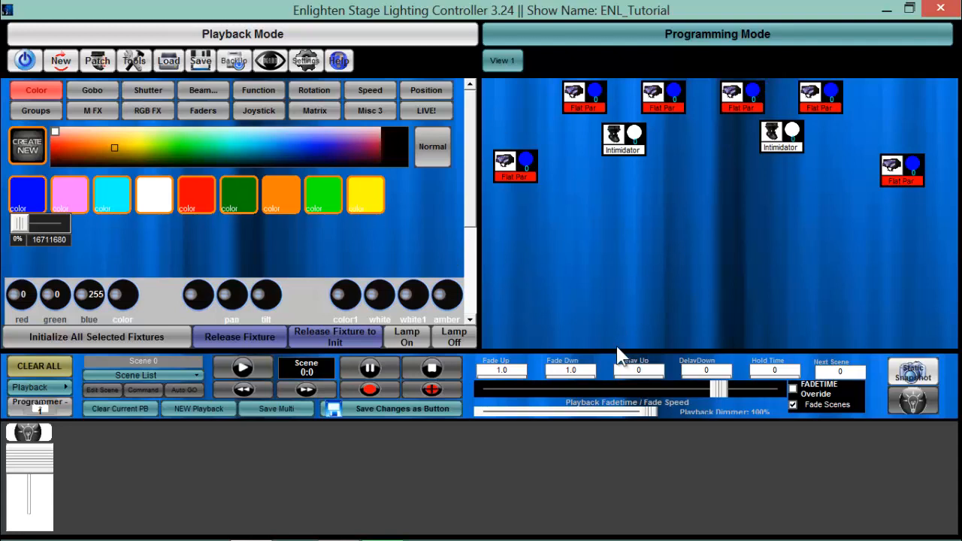
click(396, 407)
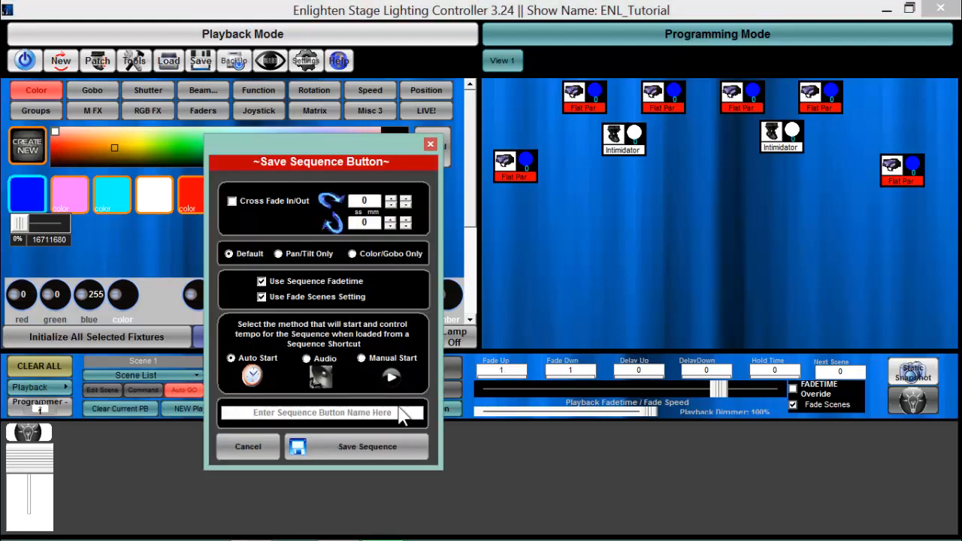
drag(354, 145, 361, 88)
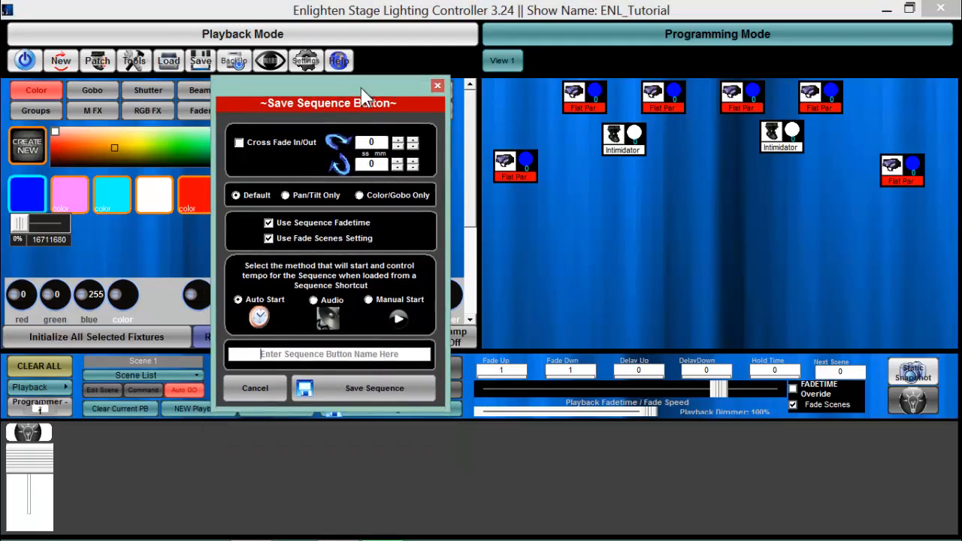
click(319, 352)
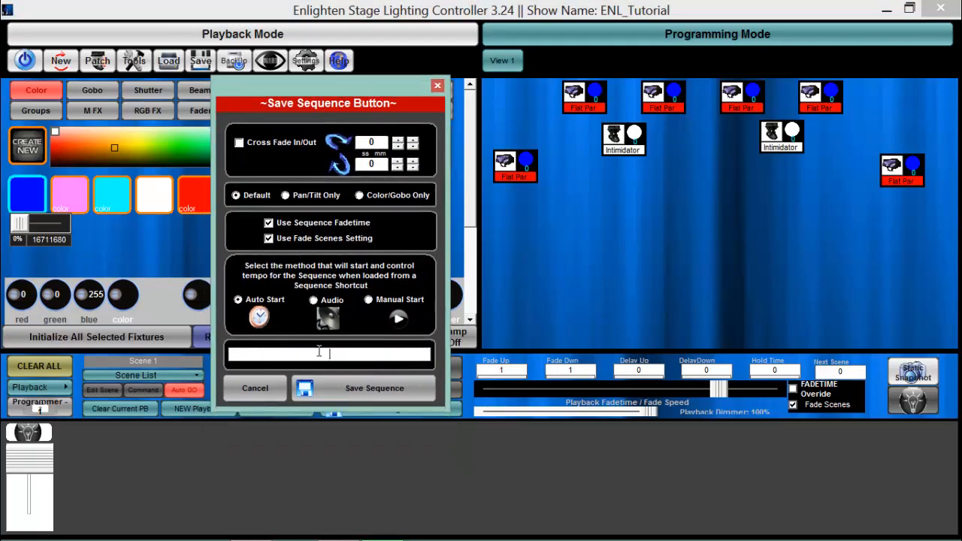
text(blue led pars)
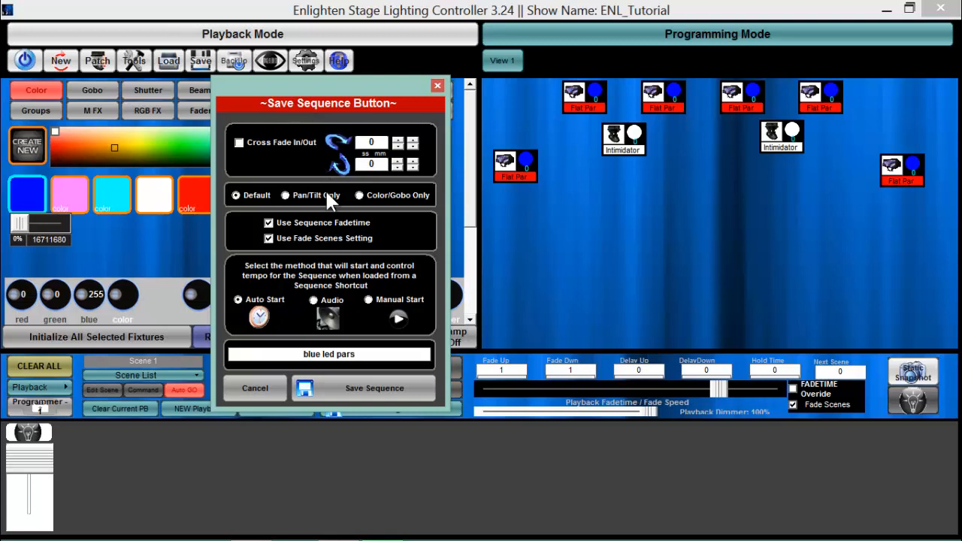
click(366, 389)
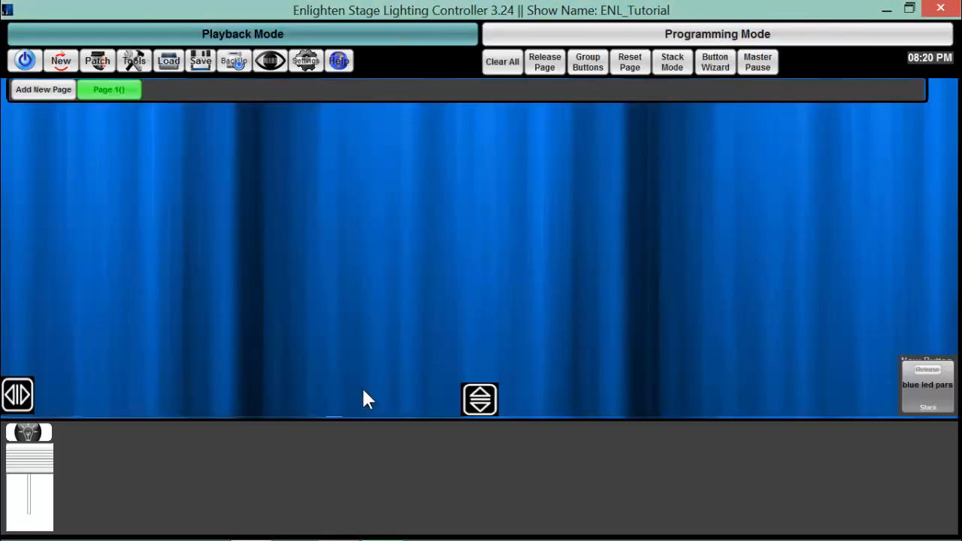
Place the "blue led pars" button near the upper-left corner of Page 1, and test switching it on and off.
drag(930, 383, 76, 139)
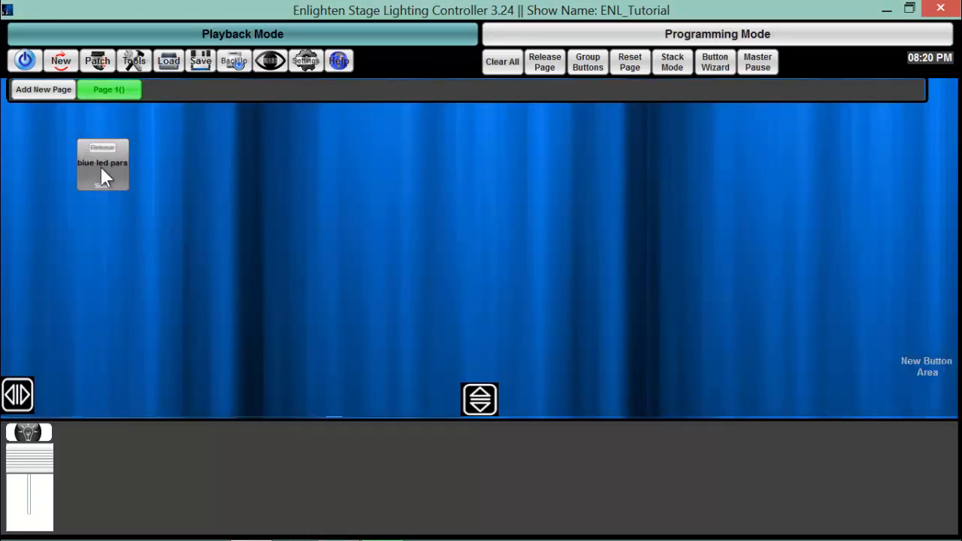
click(101, 166)
click(102, 166)
click(102, 176)
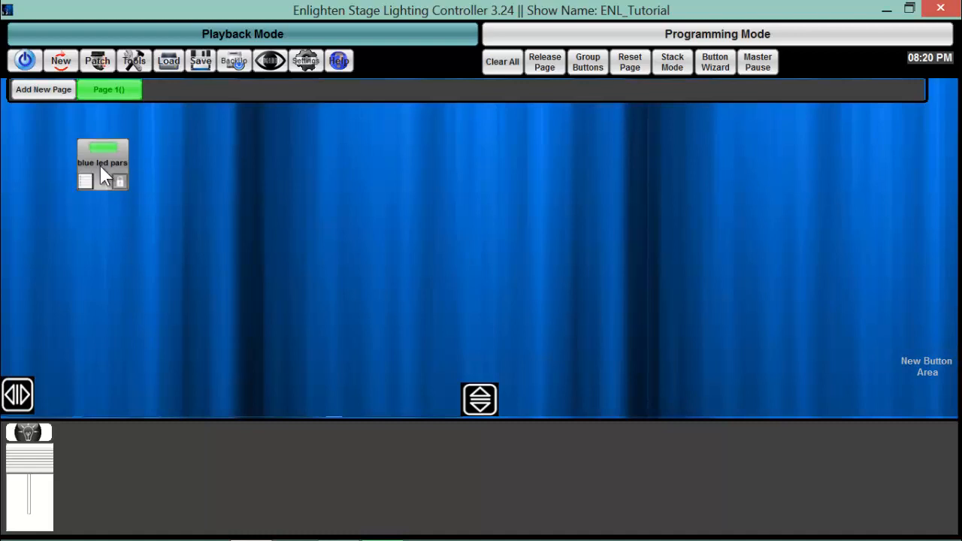
click(102, 176)
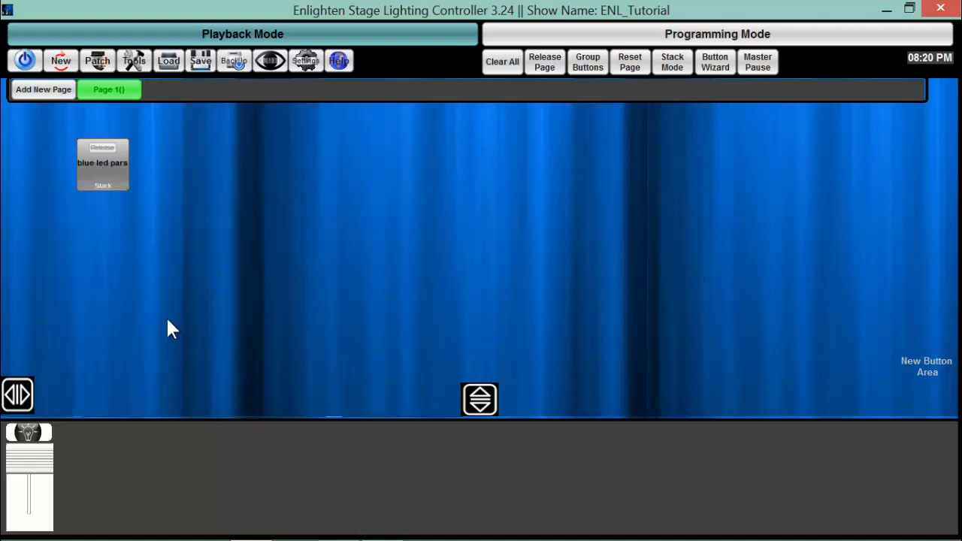
Enable Cross Fade In/Out for the "blue led pars" button, increase its fade-in and fade-out seconds, and release the button.
right_click(106, 163)
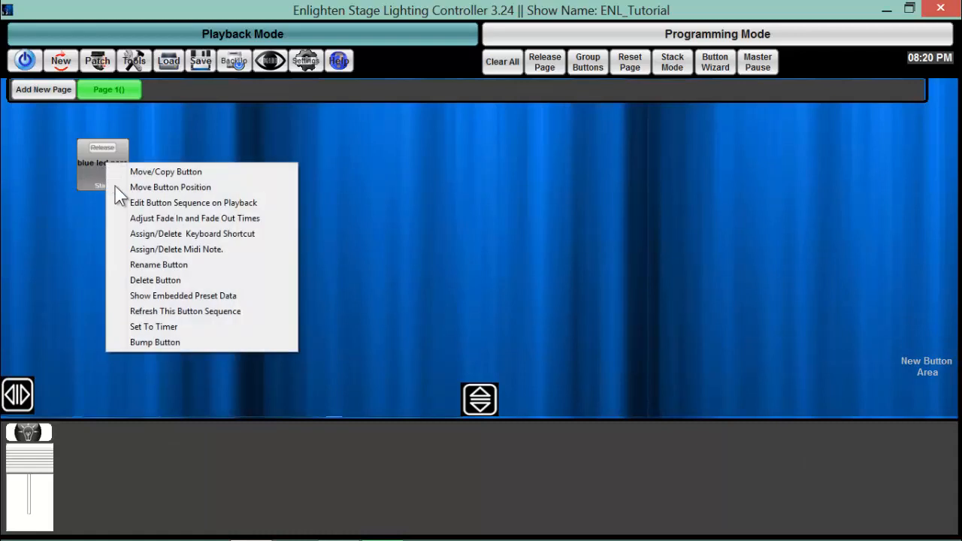
click(152, 220)
click(154, 178)
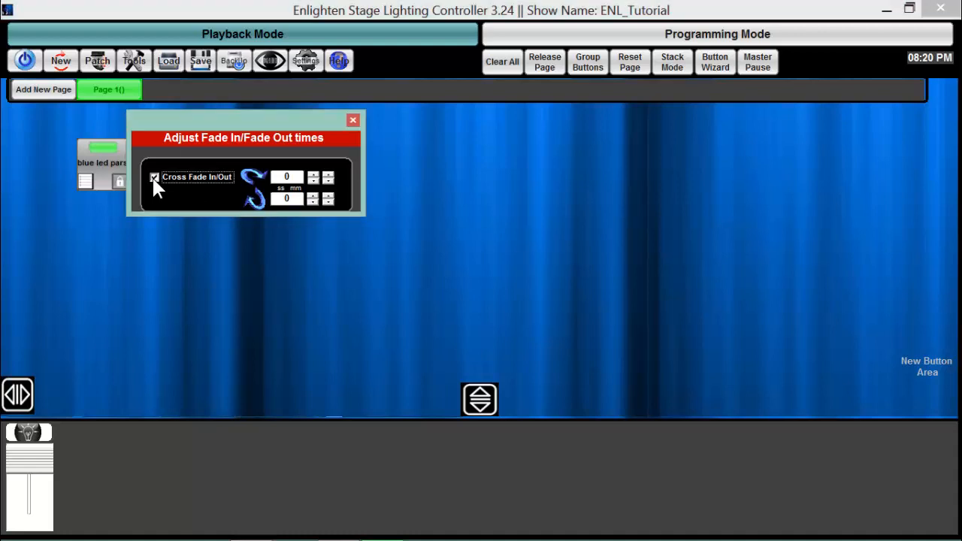
click(313, 176)
click(313, 196)
click(354, 121)
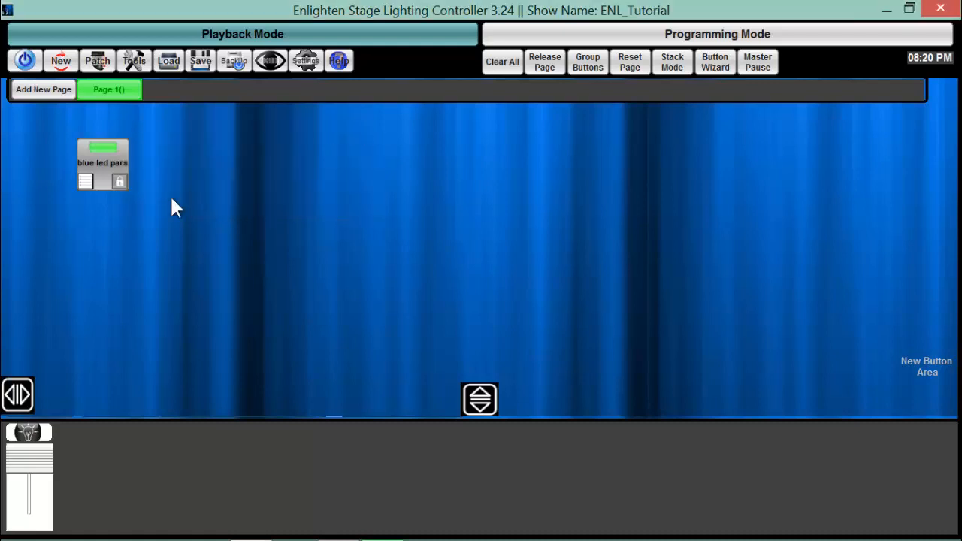
click(96, 167)
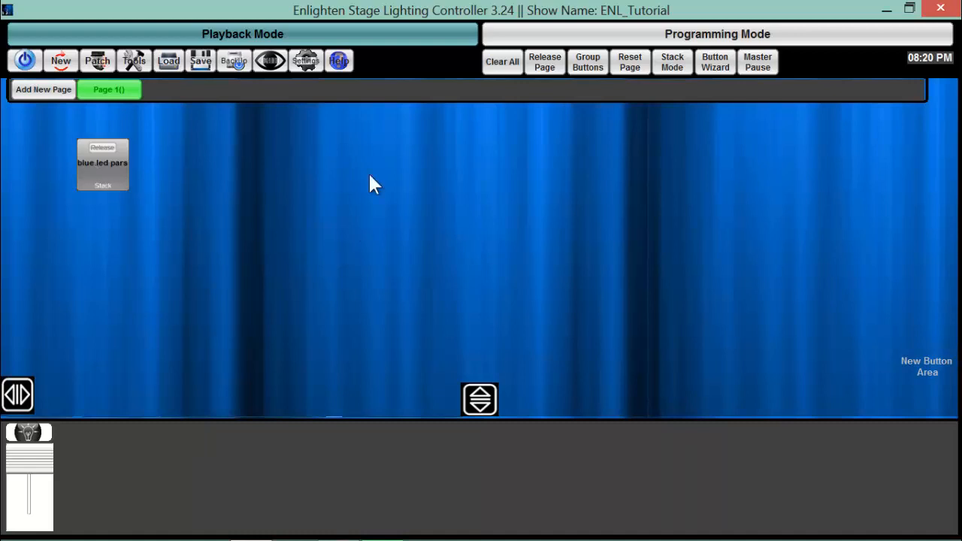
Open and enlarge the 3D visualizer, and preview the "blue led pars" button fading in and out.
click(270, 61)
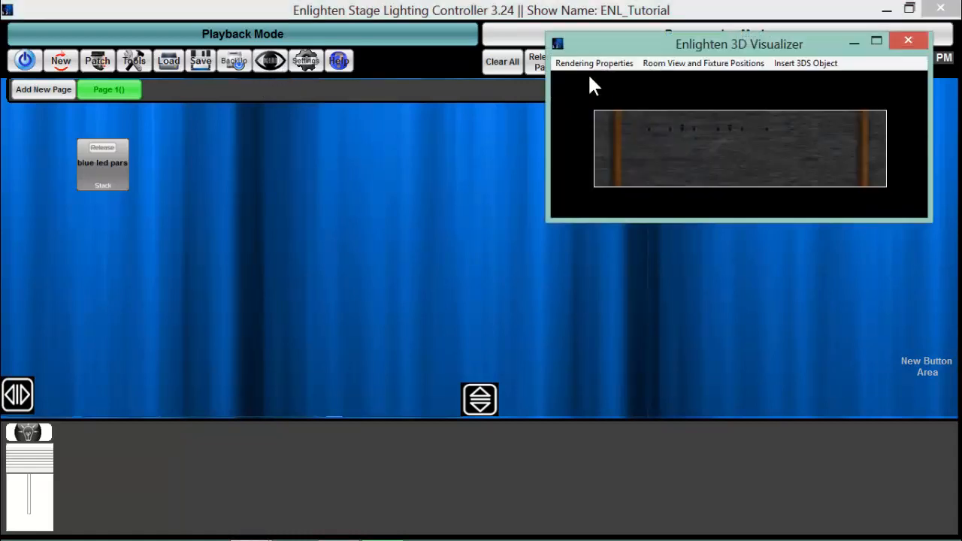
drag(542, 226, 331, 391)
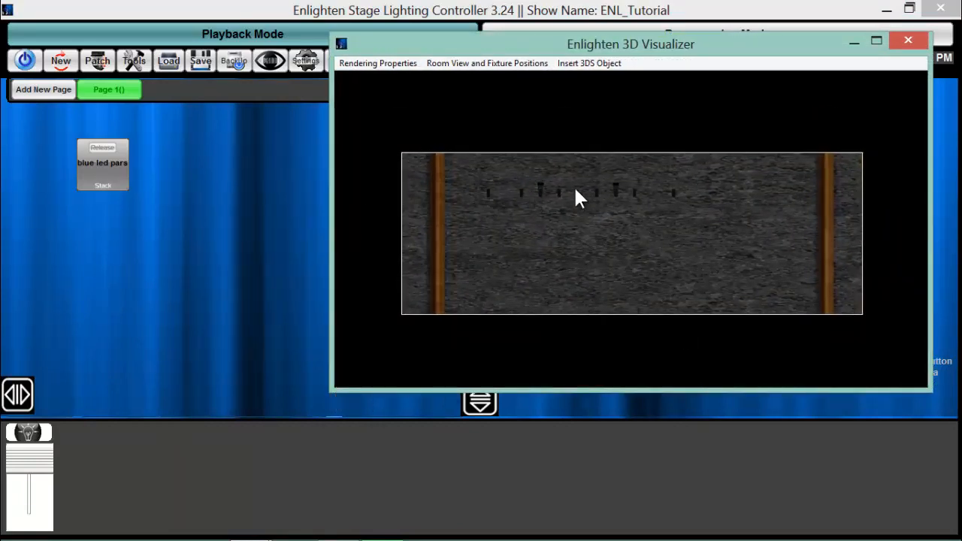
click(102, 172)
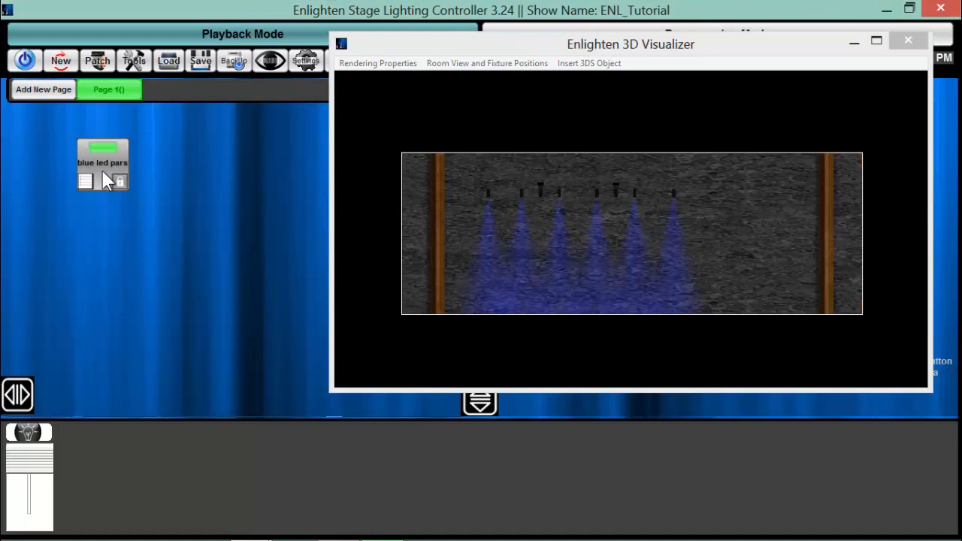
click(104, 172)
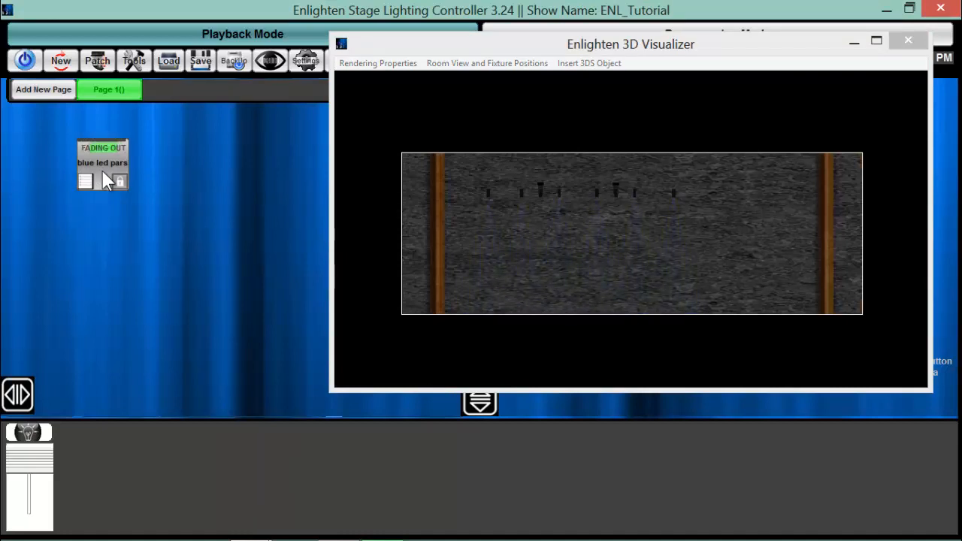